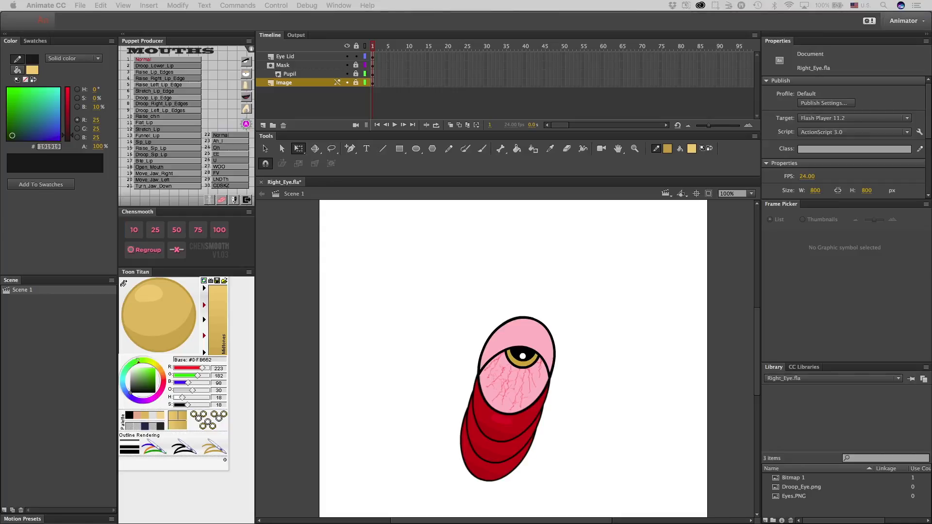
Switch to Safari, review the Eye Sprites forum post and its workflow screenshots, and return to the Right_Eye.fla document in Animate.
{"action": "left_click_drag", "start_coordinate": [0, 27], "coordinate": [213, 16]}
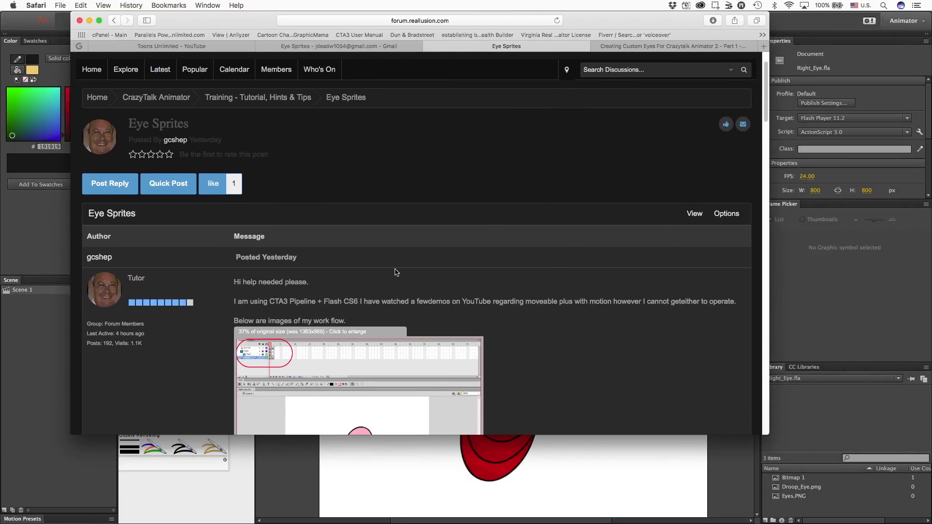
{"action": "left_click_drag", "start_coordinate": [664, 437], "coordinate": [660, 511]}
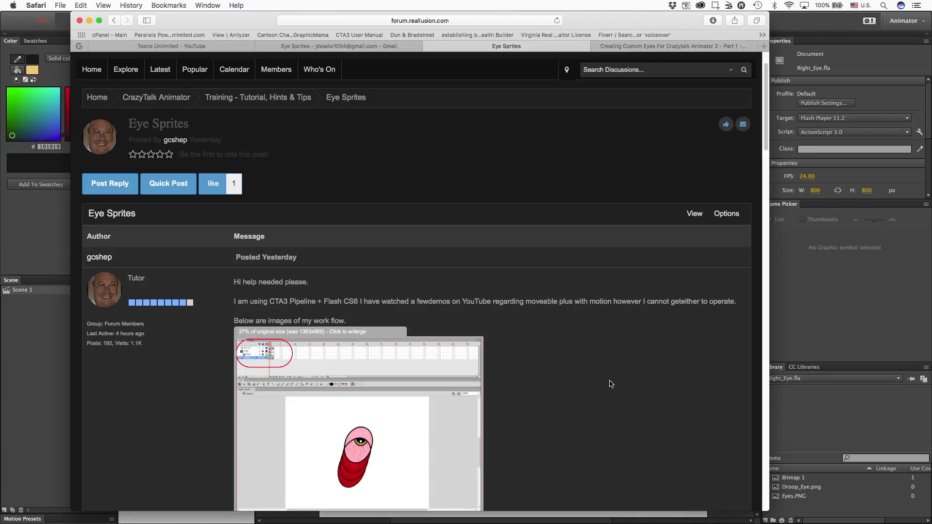
{"action": "scroll", "coordinate": [550, 340], "scroll_direction": "down", "scroll_amount": 5}
{"action": "scroll", "coordinate": [550, 340], "scroll_direction": "down", "scroll_amount": 3}
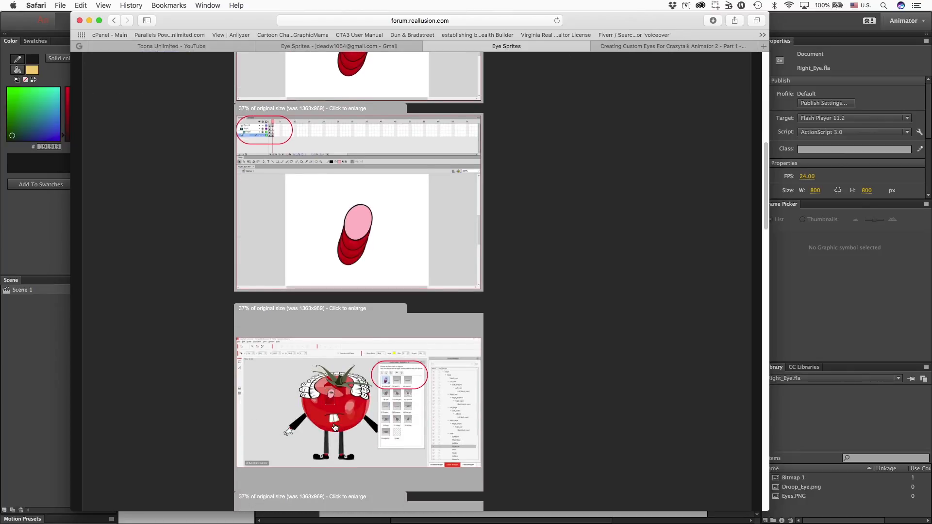
{"action": "scroll", "coordinate": [389, 381], "scroll_direction": "down", "scroll_amount": 1}
{"action": "scroll", "coordinate": [387, 380], "scroll_direction": "down", "scroll_amount": 4}
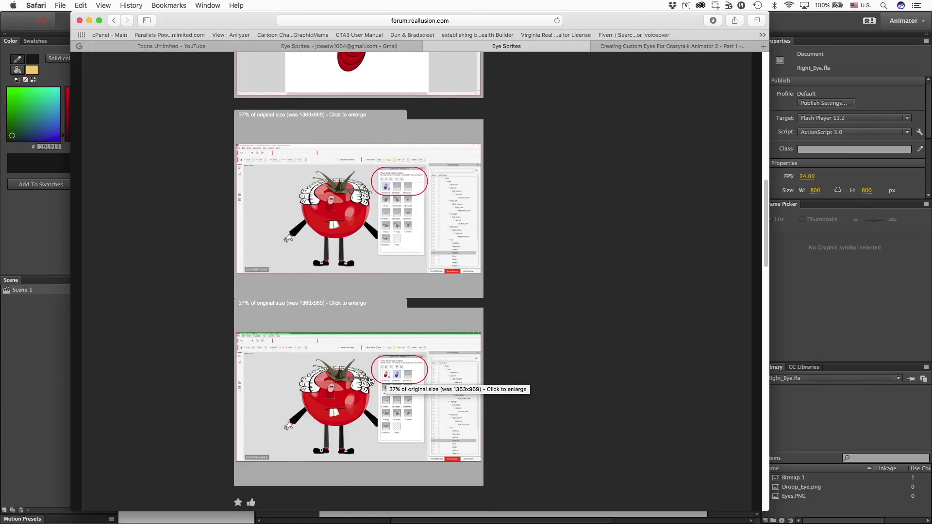
{"action": "scroll", "coordinate": [417, 375], "scroll_direction": "down", "scroll_amount": 4}
{"action": "scroll", "coordinate": [440, 368], "scroll_direction": "up", "scroll_amount": 5}
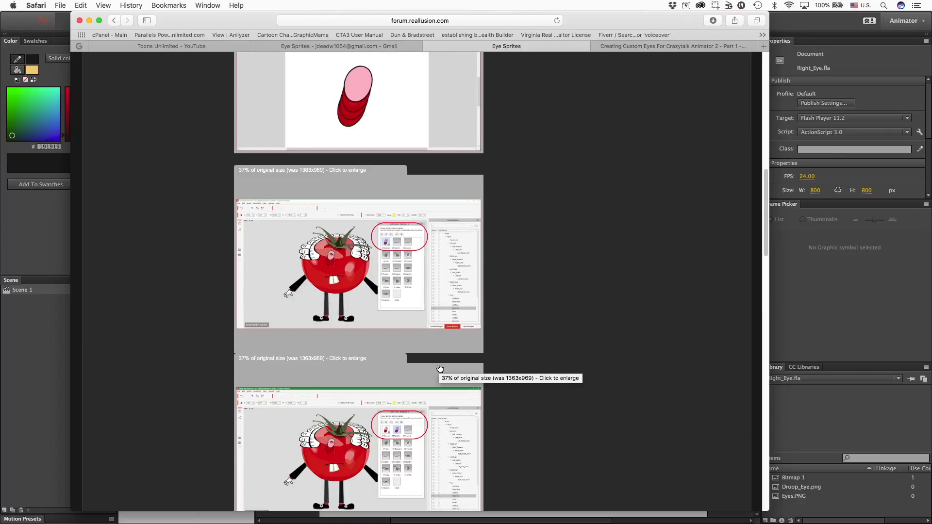
{"action": "scroll", "coordinate": [440, 368], "scroll_direction": "up", "scroll_amount": 8}
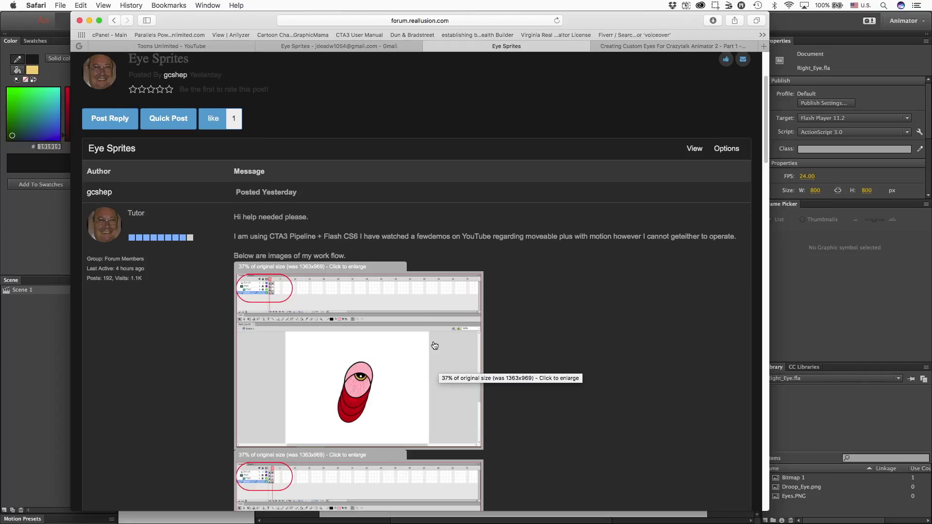
{"action": "scroll", "coordinate": [384, 259], "scroll_direction": "down", "scroll_amount": 10}
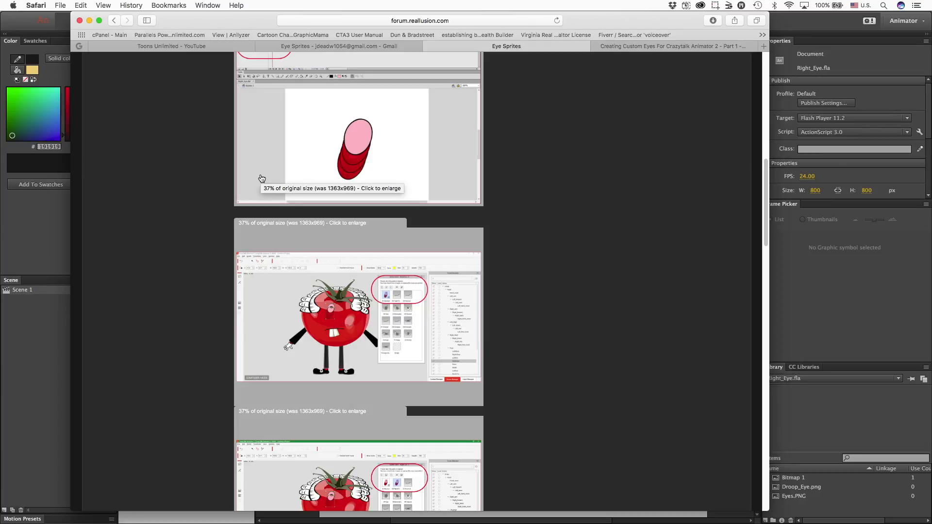
{"action": "left_click", "coordinate": [196, 22]}
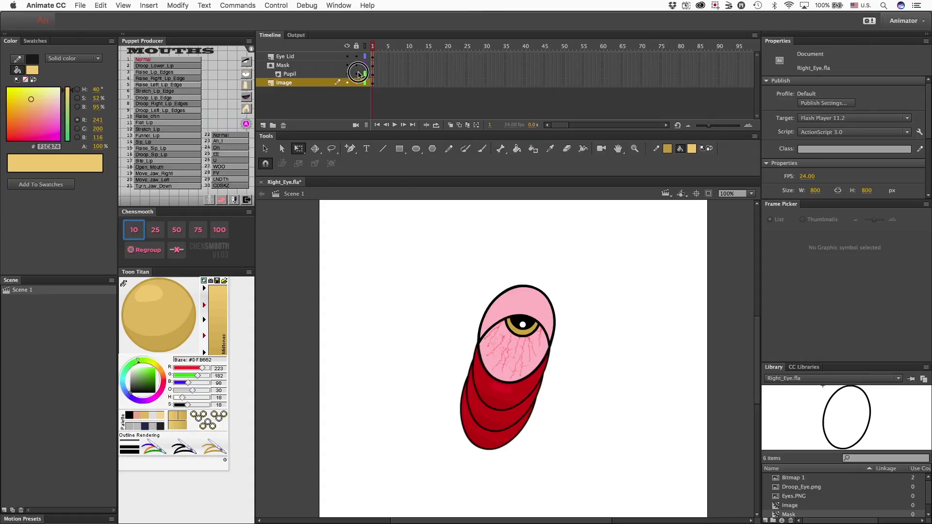
Unlock the Mask layer, hide the Eye Lid, Mask and Pupil layers, and inspect the object type of the artwork on the Image layer.
{"action": "left_click", "coordinate": [356, 66]}
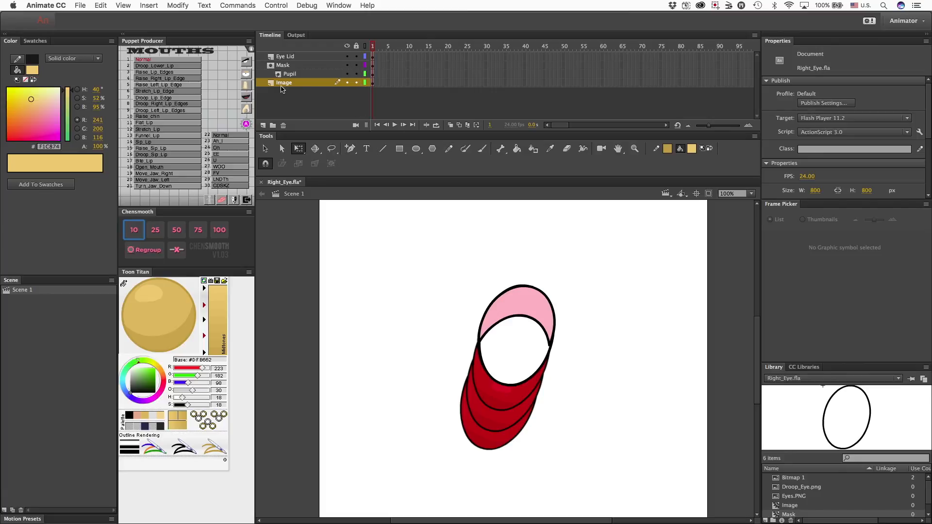
{"action": "left_click_drag", "start_coordinate": [346, 74], "coordinate": [347, 54]}
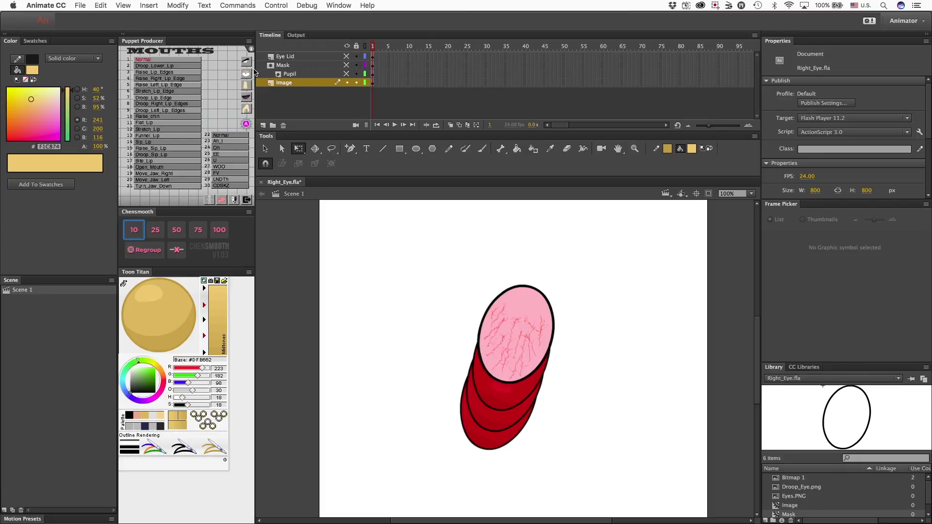
{"action": "left_click", "coordinate": [499, 364]}
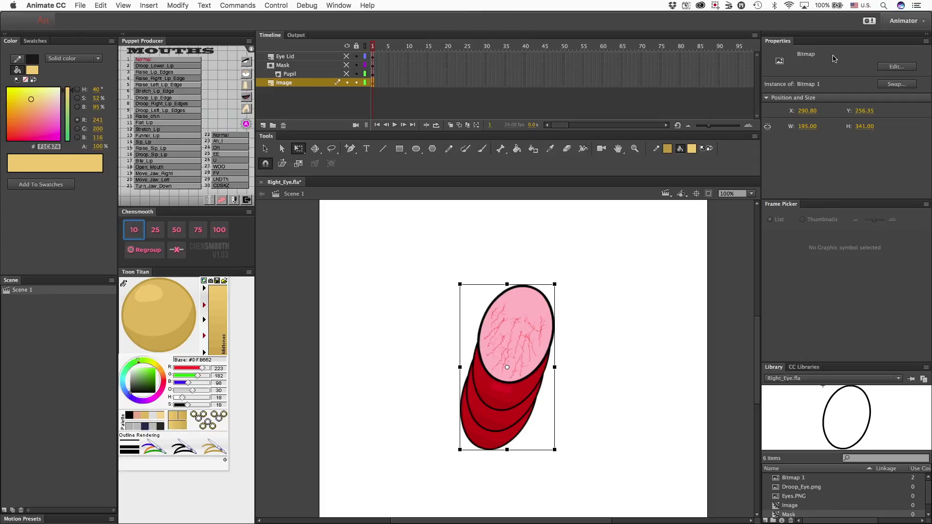
Show the Pupil layer and inspect the object type of the pupil's outline and black fill.
{"action": "left_click", "coordinate": [297, 74]}
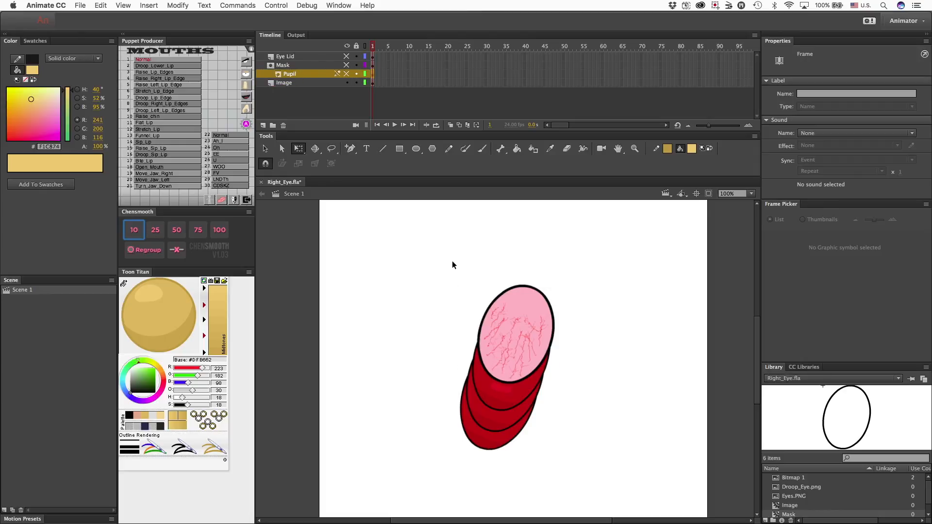
{"action": "left_click", "coordinate": [346, 74]}
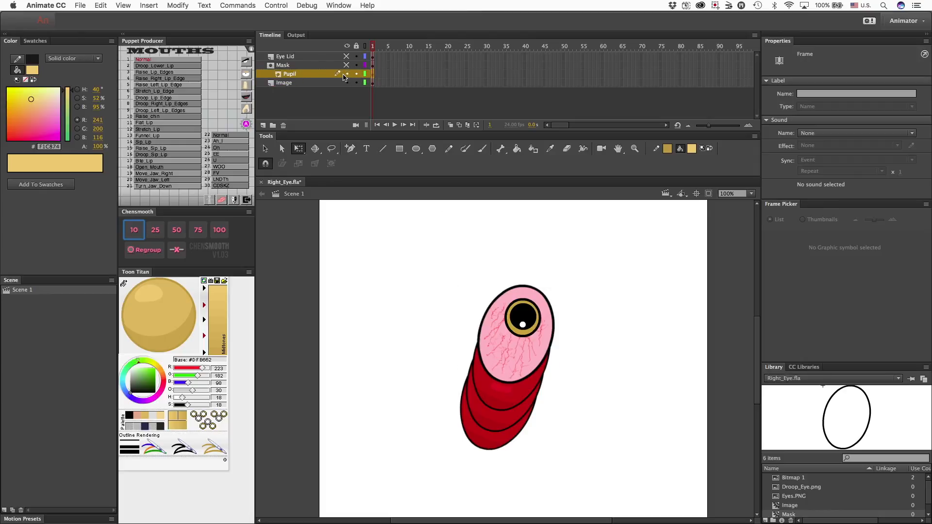
{"action": "left_click", "coordinate": [532, 333]}
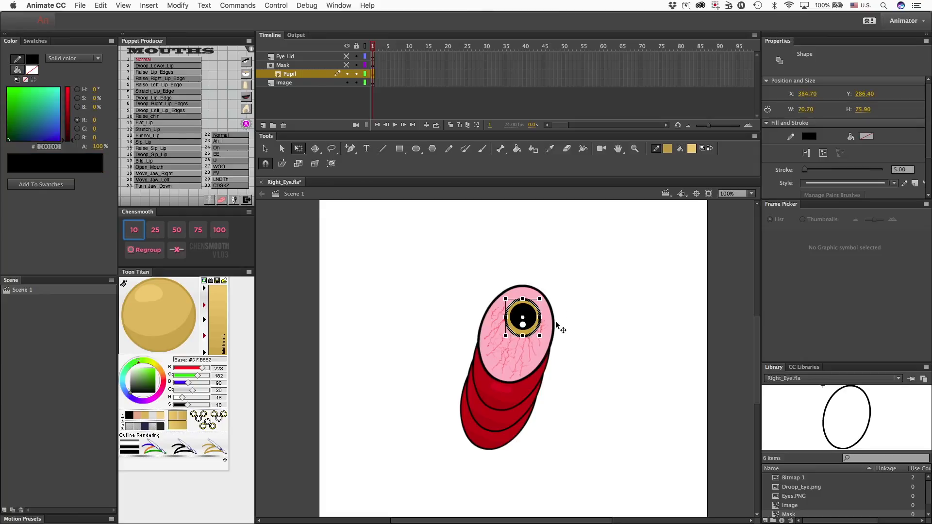
{"action": "left_click", "coordinate": [571, 313]}
{"action": "left_click", "coordinate": [531, 318]}
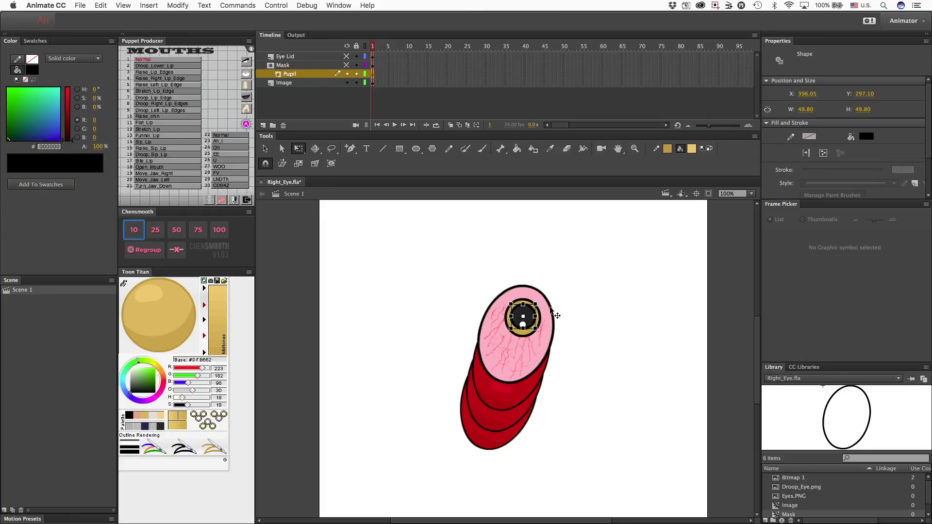
{"action": "left_click", "coordinate": [564, 288]}
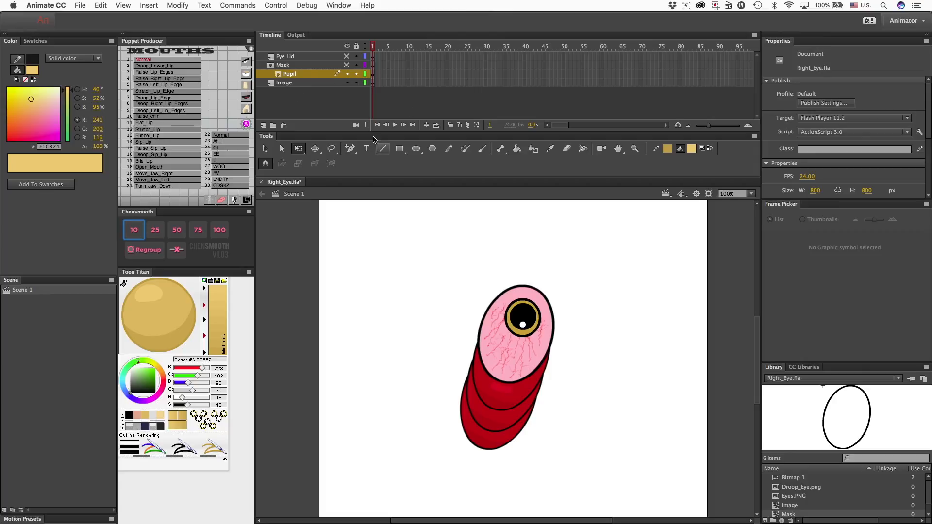
With only the Image layer visible, convert its eye bitmap to a movie clip symbol using the default settings.
{"action": "left_click_drag", "start_coordinate": [346, 57], "coordinate": [347, 74]}
{"action": "left_click_drag", "start_coordinate": [447, 265], "coordinate": [603, 469]}
{"action": "right_click", "coordinate": [534, 372]}
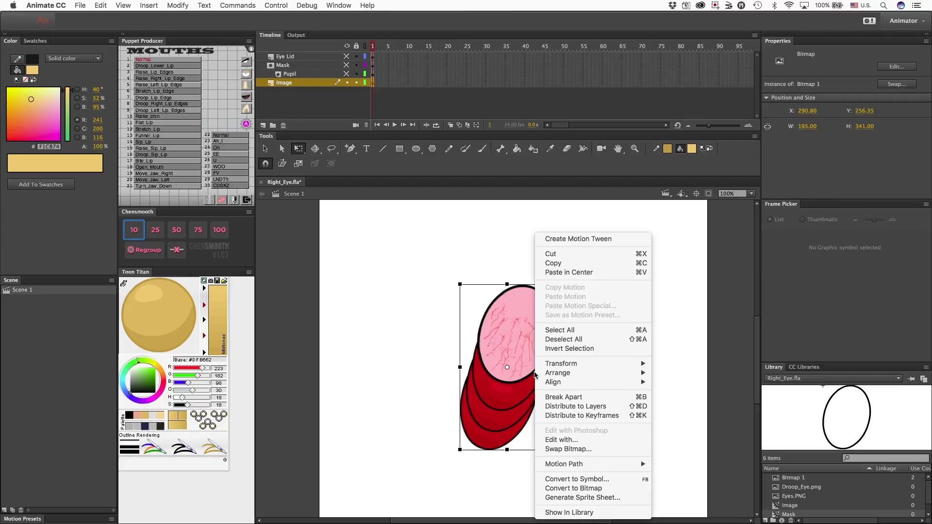
{"action": "left_click", "coordinate": [566, 479]}
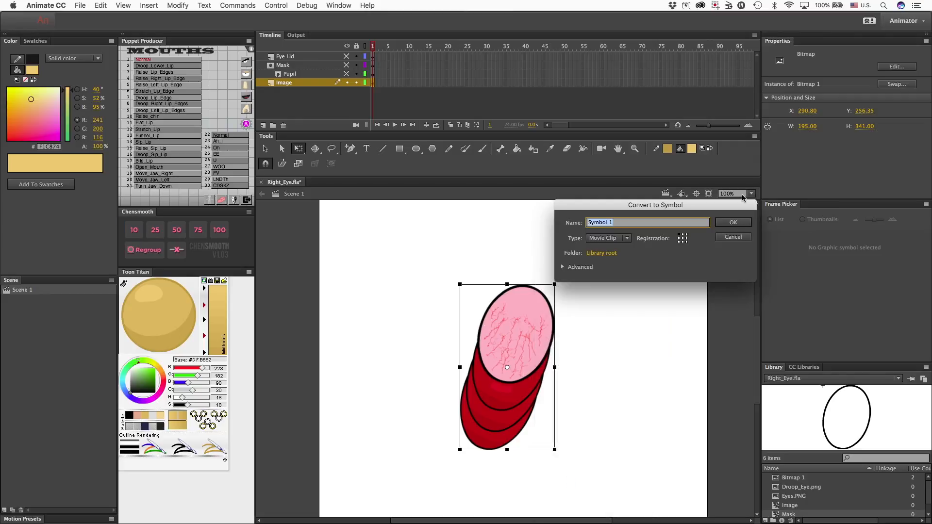
{"action": "left_click", "coordinate": [741, 223]}
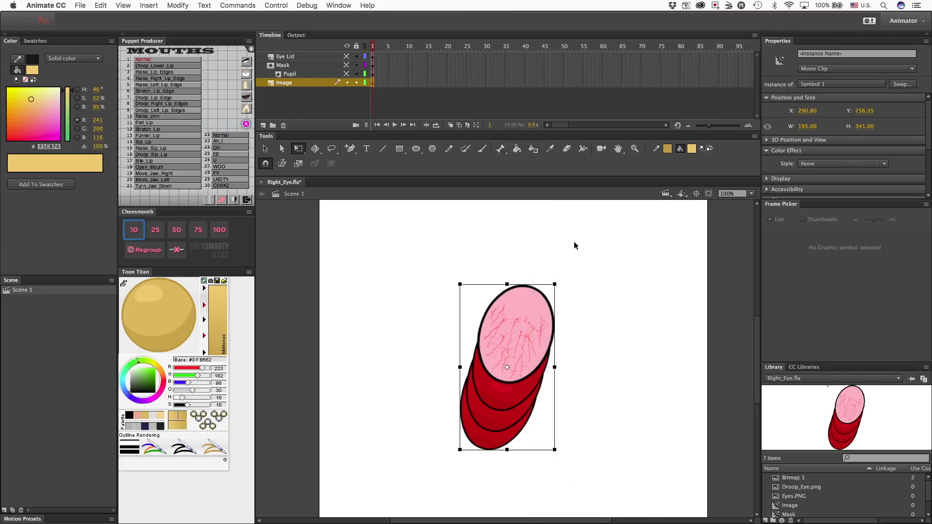
{"action": "left_click", "coordinate": [527, 244]}
Isolate the Pupil layer and convert all the pupil shapes together to a movie clip symbol with the default settings.
{"action": "left_click", "coordinate": [346, 74]}
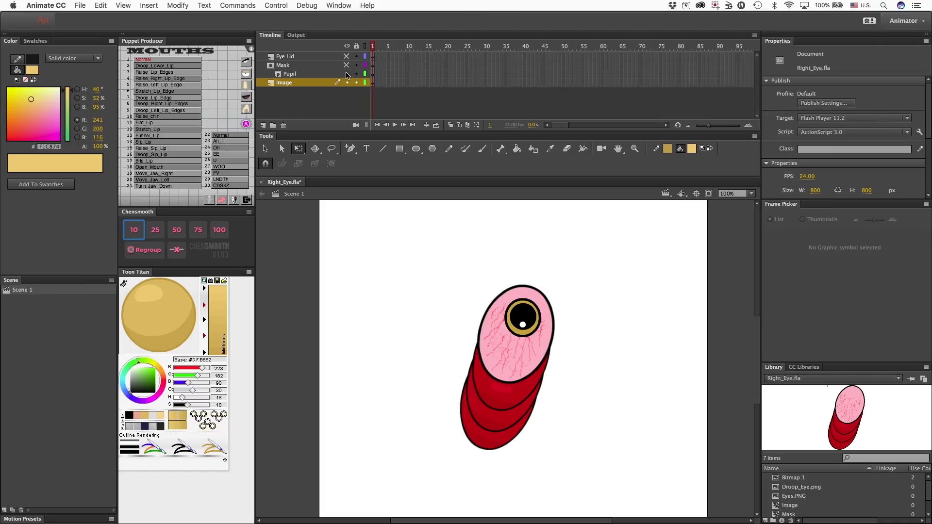
{"action": "left_click", "coordinate": [346, 83]}
{"action": "left_click_drag", "start_coordinate": [468, 268], "coordinate": [561, 383]}
{"action": "right_click", "coordinate": [515, 309]}
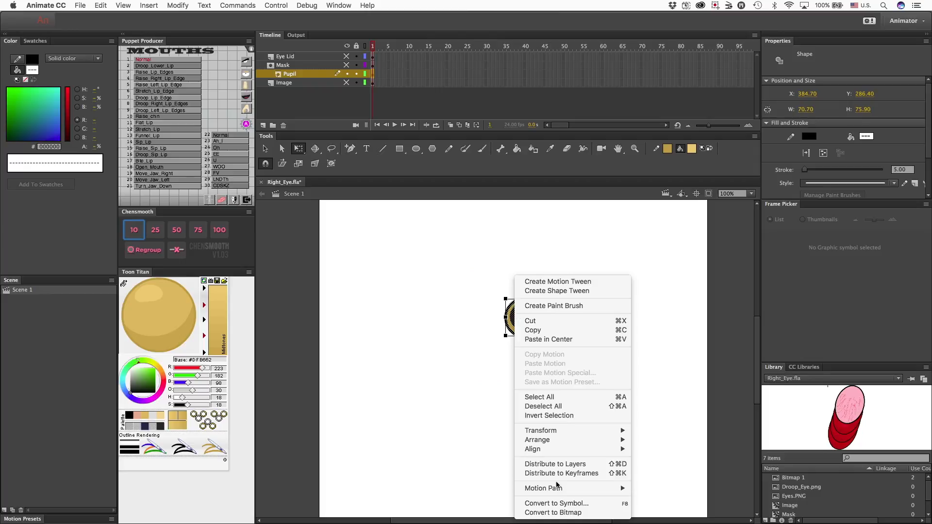
{"action": "left_click", "coordinate": [557, 504]}
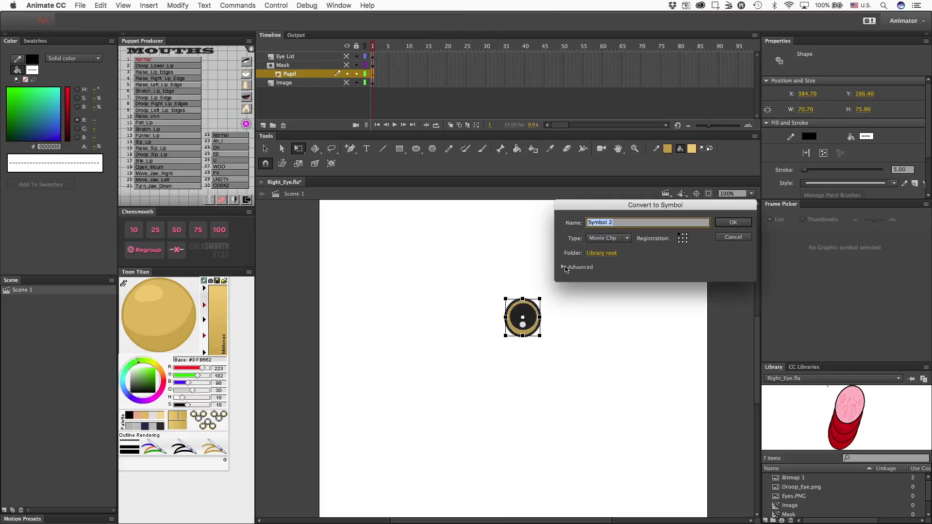
{"action": "left_click", "coordinate": [742, 225]}
{"action": "left_click", "coordinate": [467, 270]}
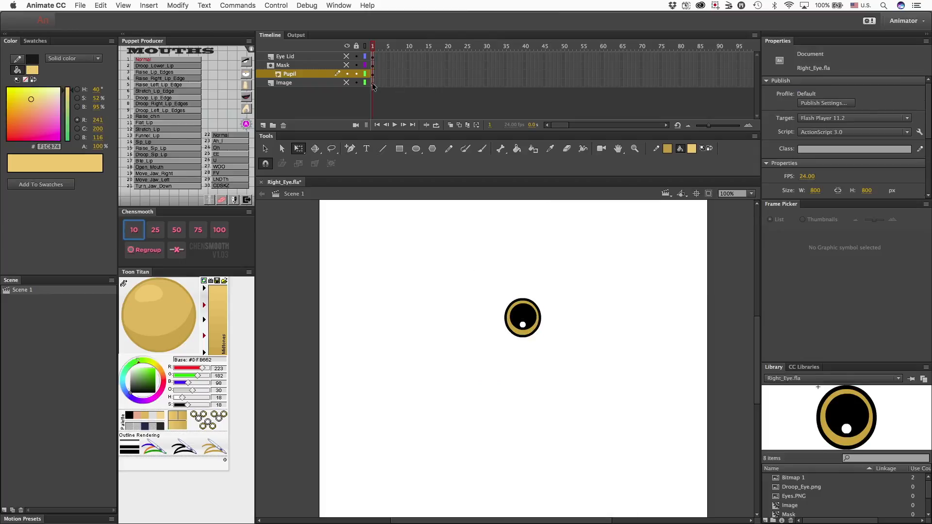
Isolate the Mask layer and convert its oval shape to a movie clip symbol with the default settings.
{"action": "left_click", "coordinate": [346, 74]}
{"action": "left_click", "coordinate": [346, 65]}
{"action": "left_click_drag", "start_coordinate": [445, 247], "coordinate": [579, 407]}
{"action": "right_click", "coordinate": [517, 324]}
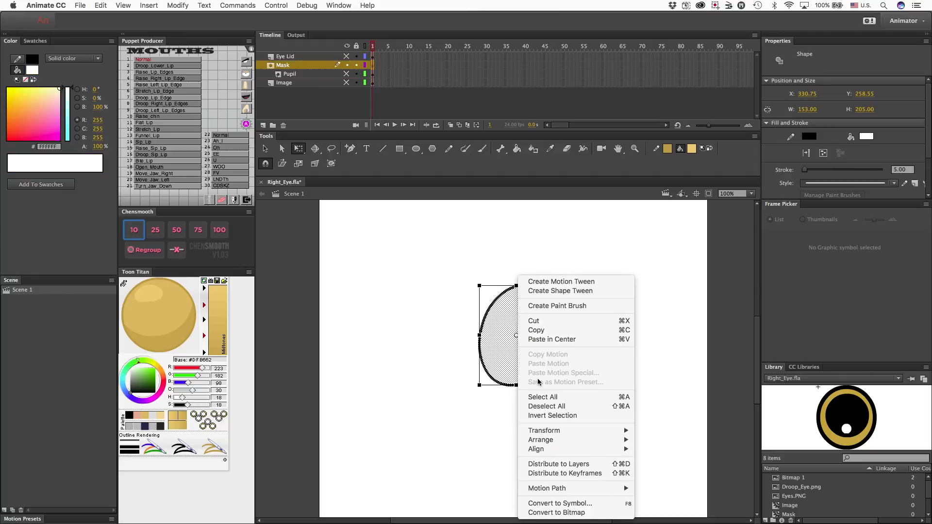
{"action": "left_click", "coordinate": [552, 505]}
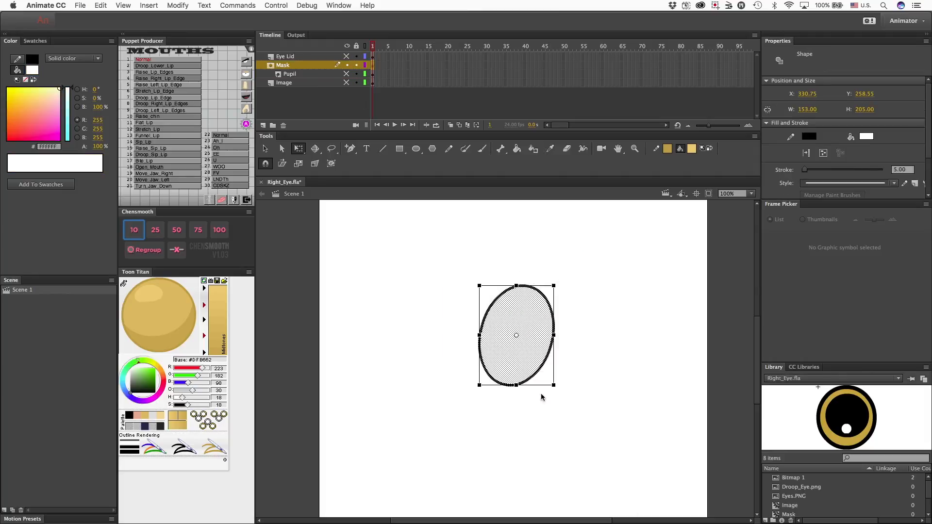
{"action": "key", "text": "Return"}
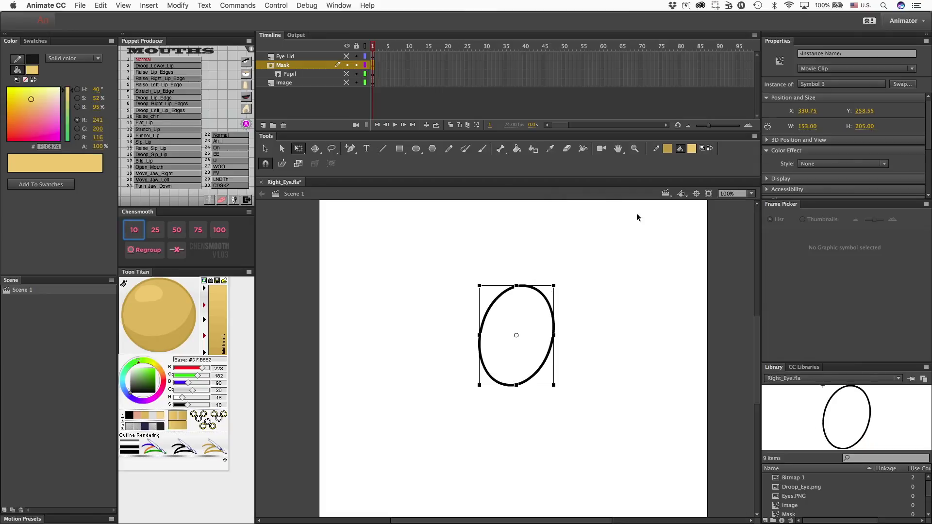
{"action": "left_click", "coordinate": [443, 244]}
Check the Eye Lid and Mask artwork by toggling layer visibility, leaving only the Image layer visible.
{"action": "left_click", "coordinate": [346, 56]}
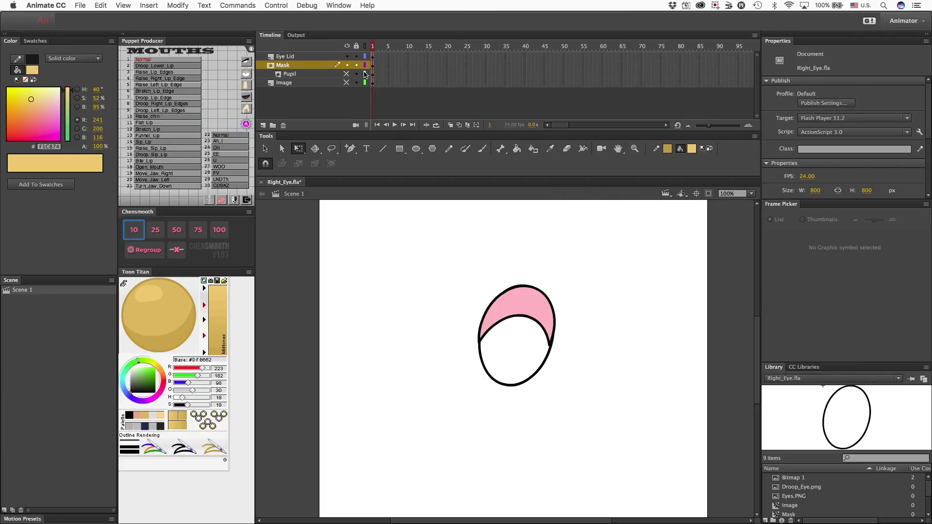
{"action": "left_click", "coordinate": [350, 65]}
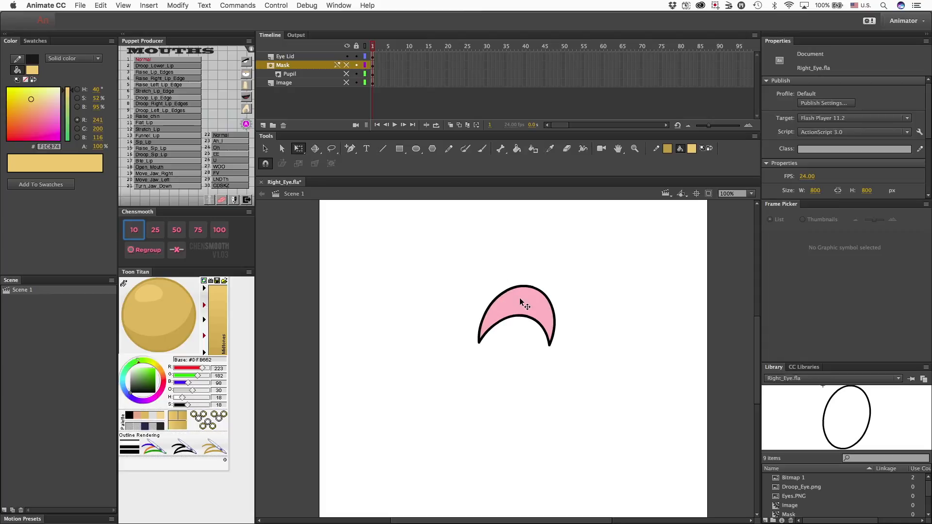
{"action": "left_click", "coordinate": [346, 56]}
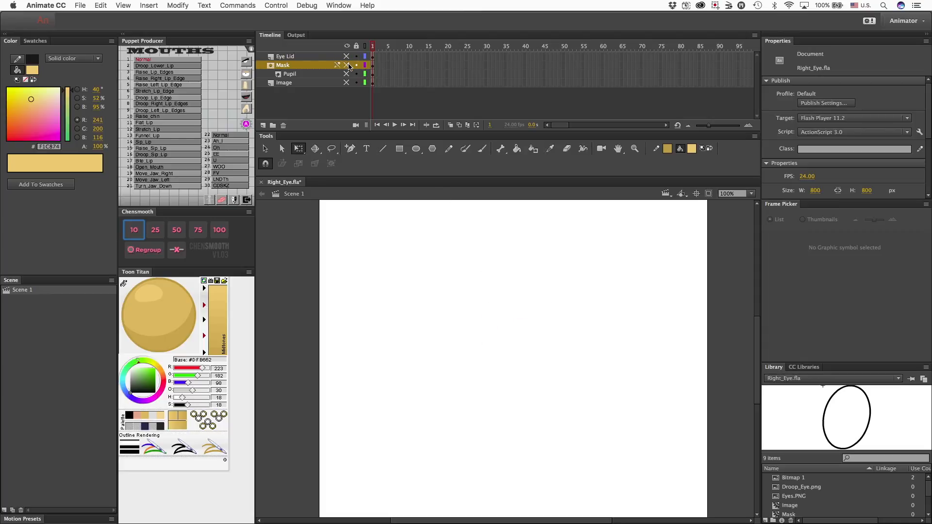
{"action": "left_click", "coordinate": [348, 65]}
{"action": "left_click", "coordinate": [347, 74]}
{"action": "left_click", "coordinate": [347, 82]}
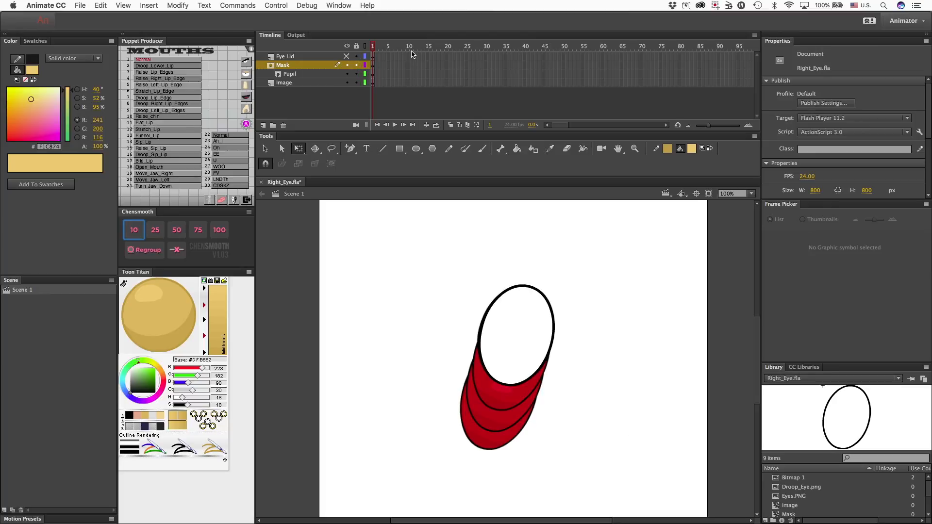
{"action": "left_click", "coordinate": [346, 65]}
{"action": "left_click", "coordinate": [346, 74]}
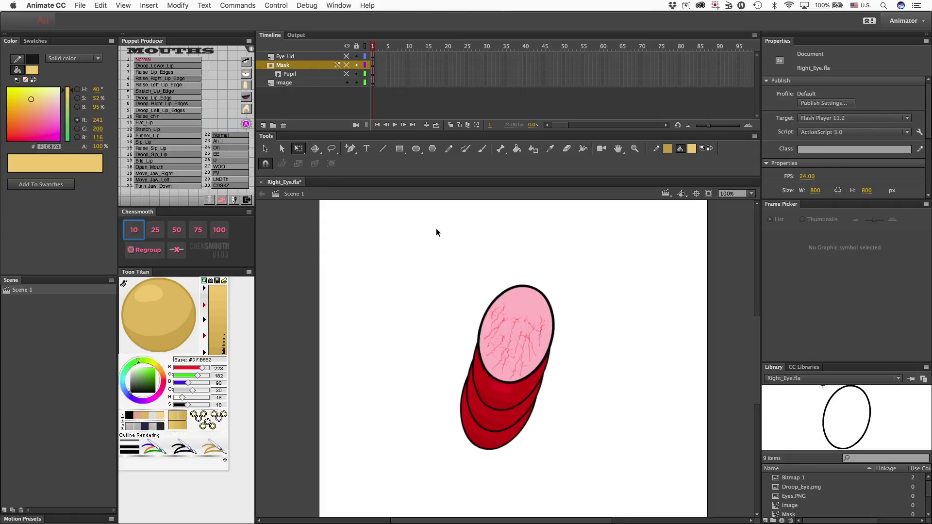
Give the eye movie clip on the Image layer an instance name.
{"action": "left_click", "coordinate": [524, 352]}
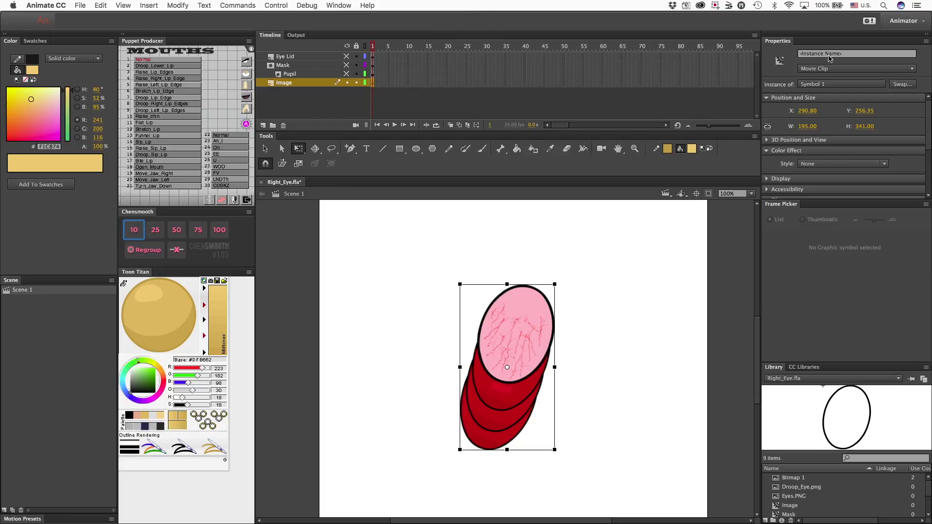
{"action": "left_click", "coordinate": [829, 55]}
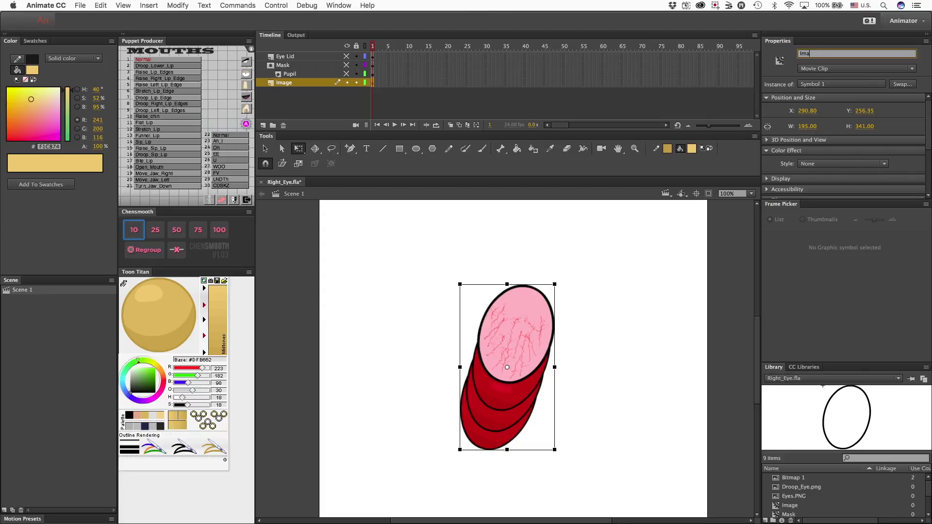
{"action": "key", "text": "Return"}
{"action": "left_click", "coordinate": [645, 275]}
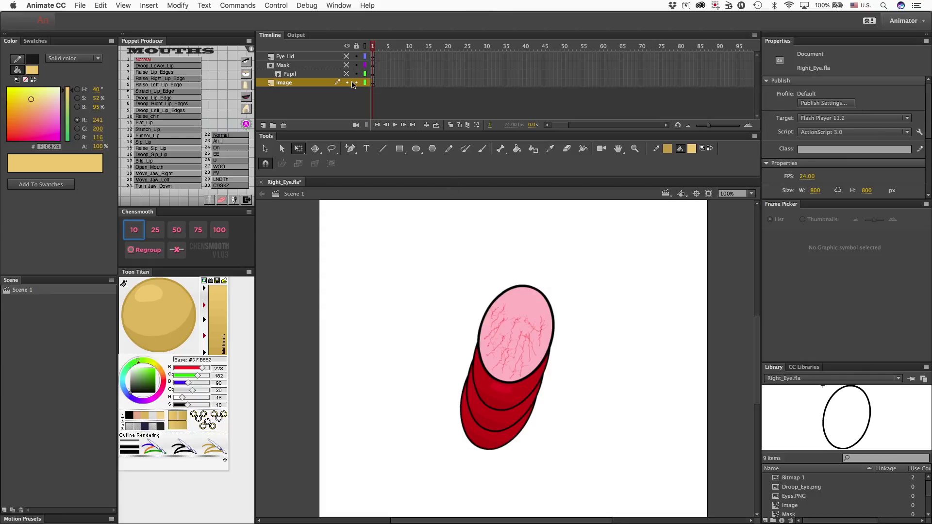
Show only the Pupil layer and give its pupil movie clip the instance name Pupil.
{"action": "left_click", "coordinate": [346, 83]}
{"action": "left_click", "coordinate": [346, 74]}
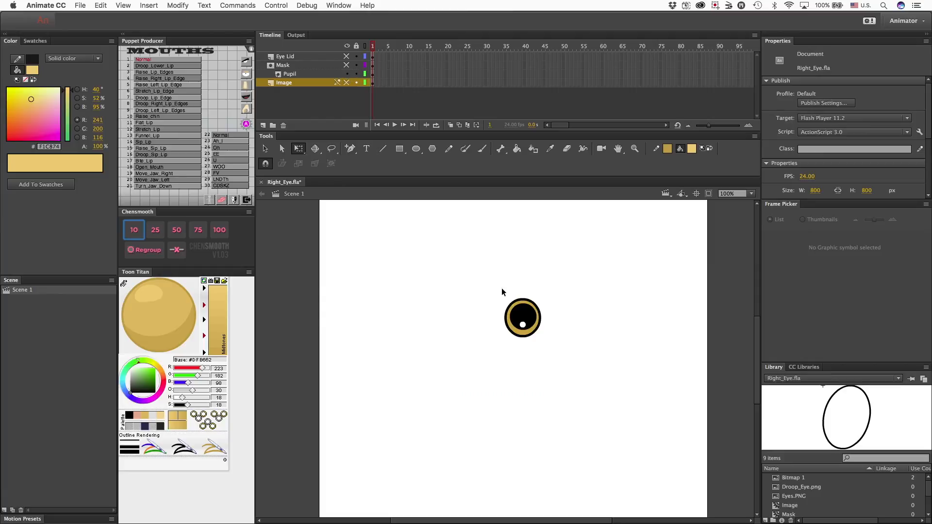
{"action": "left_click_drag", "start_coordinate": [502, 292], "coordinate": [593, 357]}
{"action": "left_click", "coordinate": [845, 54]}
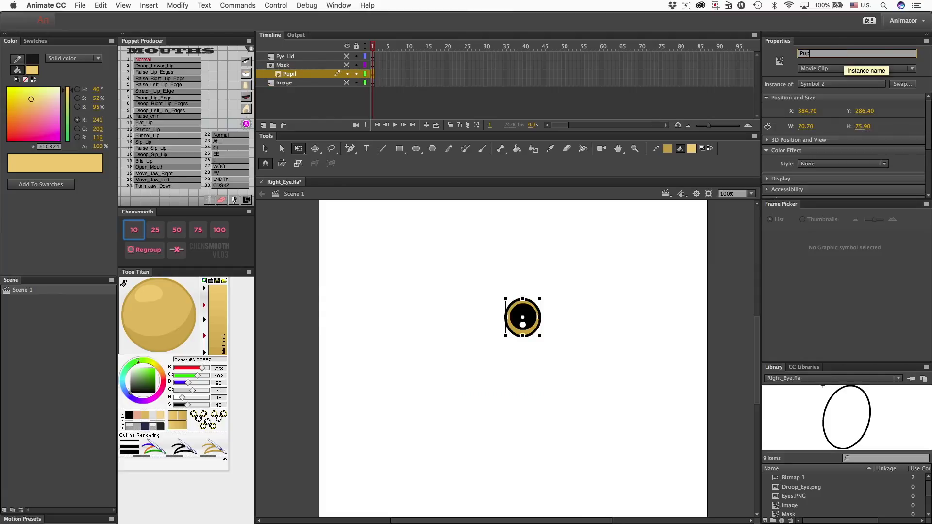
{"action": "type", "text": "Pupil"}
{"action": "key", "text": "Return"}
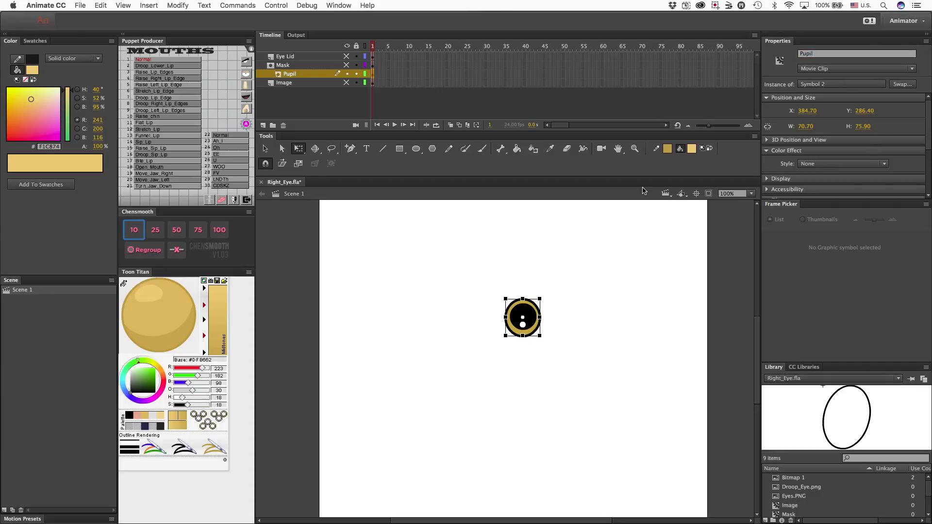
{"action": "left_click", "coordinate": [473, 293]}
Show only the Mask layer and give its oval movie clip the instance name Mask.
{"action": "left_click", "coordinate": [347, 74]}
{"action": "left_click", "coordinate": [347, 65]}
{"action": "left_click", "coordinate": [511, 319]}
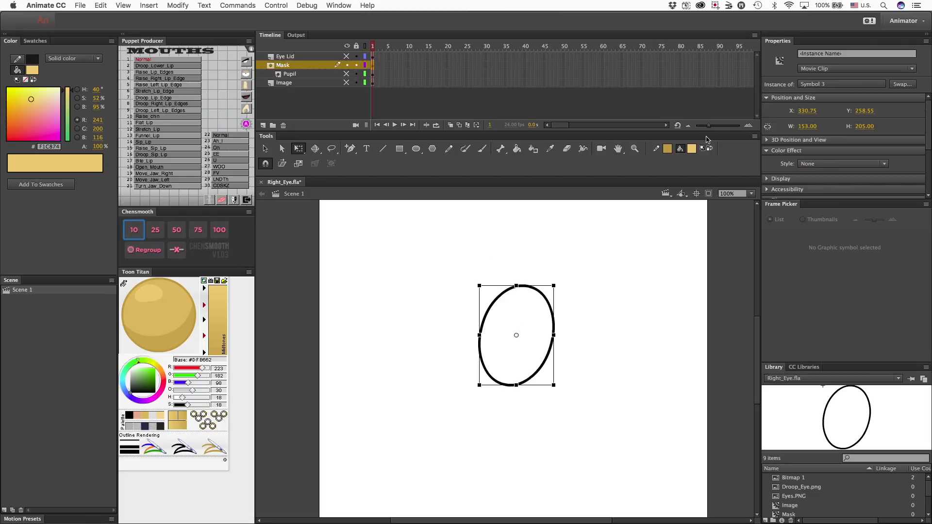
{"action": "left_click", "coordinate": [826, 56]}
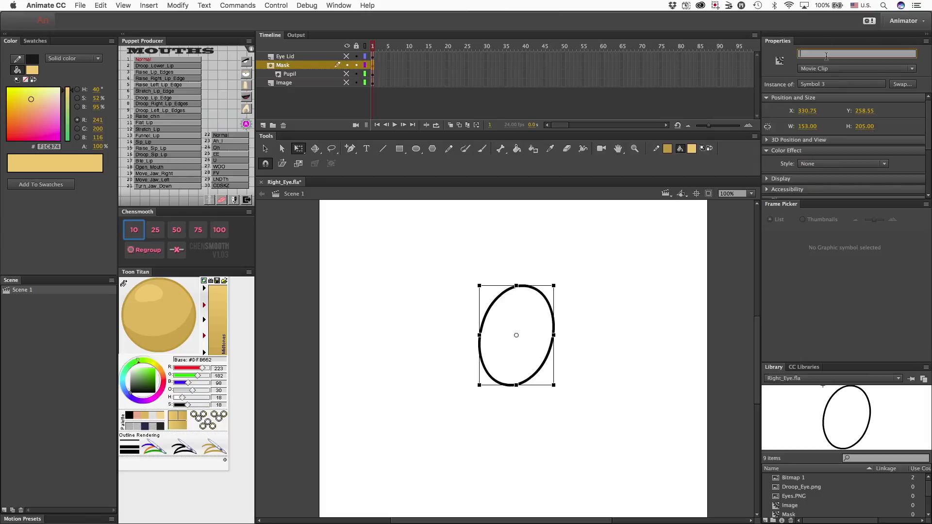
{"action": "type", "text": "Mask"}
Make all the layers visible again and lock the Mask and Pupil layers.
{"action": "left_click_drag", "start_coordinate": [347, 56], "coordinate": [347, 83]}
{"action": "left_click", "coordinate": [357, 65]}
{"action": "left_click", "coordinate": [357, 74]}
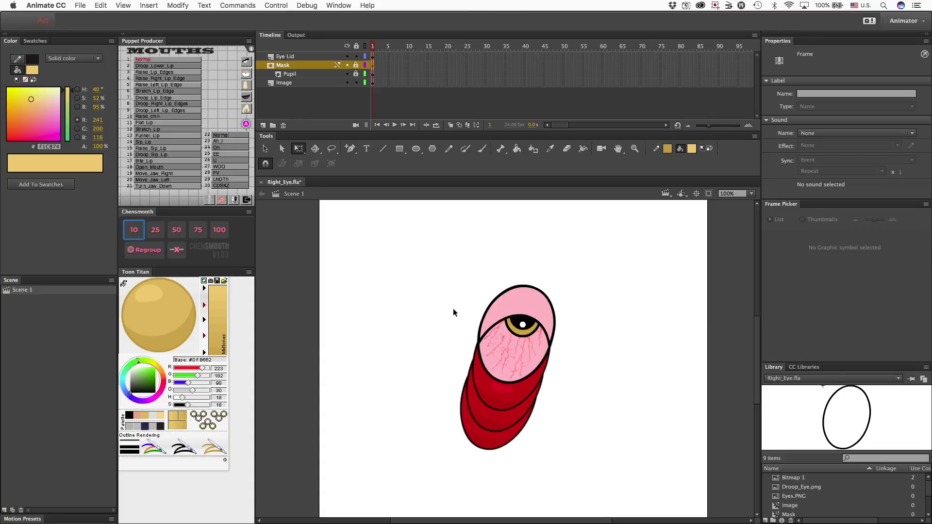
Review the eye expressions and articulation names in Puppet Producer's Eyes list.
{"action": "left_click", "coordinate": [246, 74]}
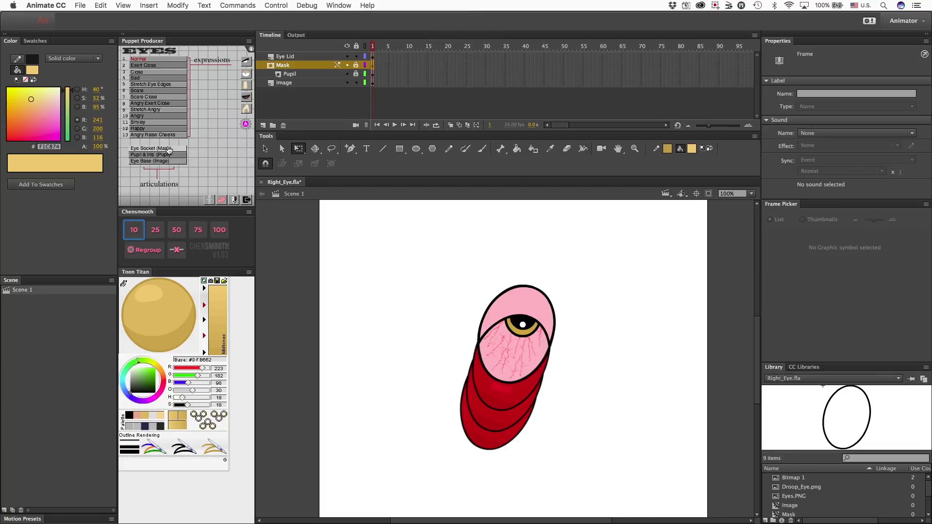
{"action": "left_click", "coordinate": [468, 247]}
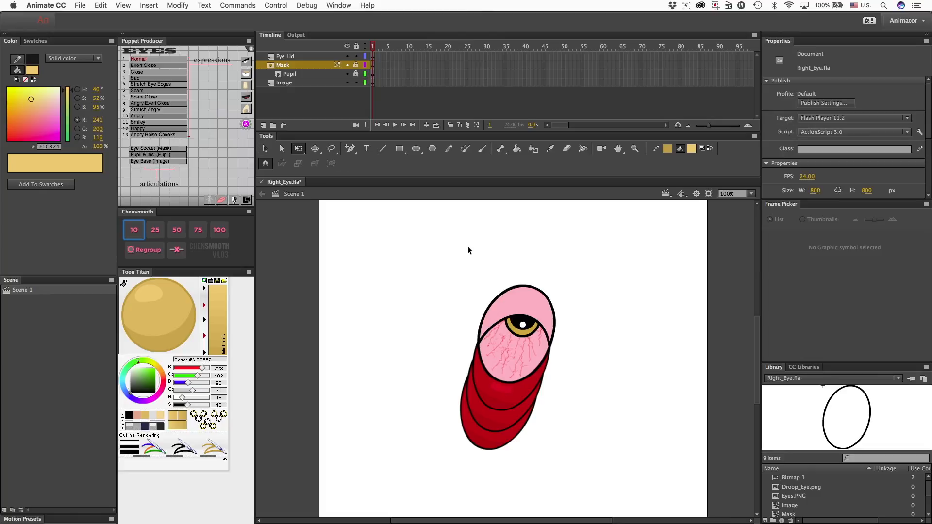
Export the eye as the SWF movie Right_Eye to the Desktop, replacing the existing file.
{"action": "left_click", "coordinate": [78, 7]}
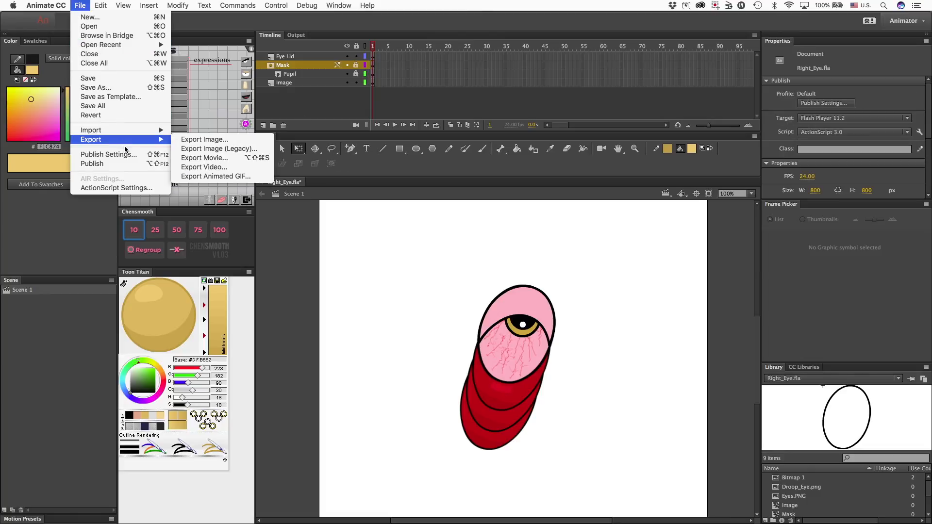
{"action": "mouse_move", "coordinate": [127, 142]}
{"action": "left_click", "coordinate": [225, 162]}
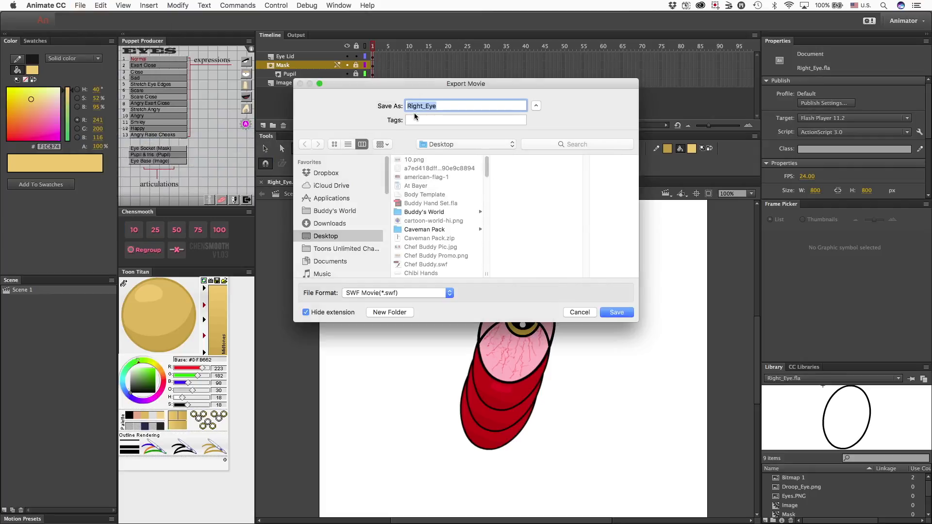
{"action": "left_click", "coordinate": [617, 313]}
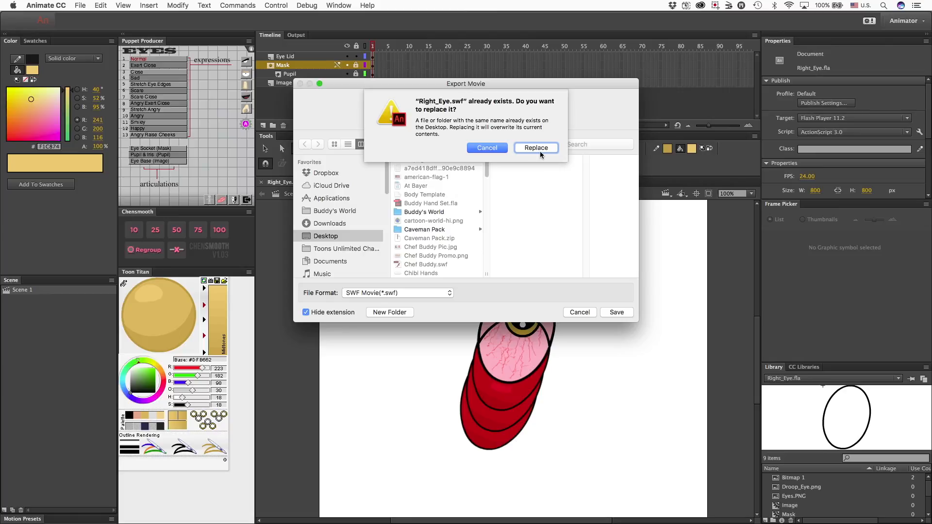
{"action": "left_click", "coordinate": [539, 152]}
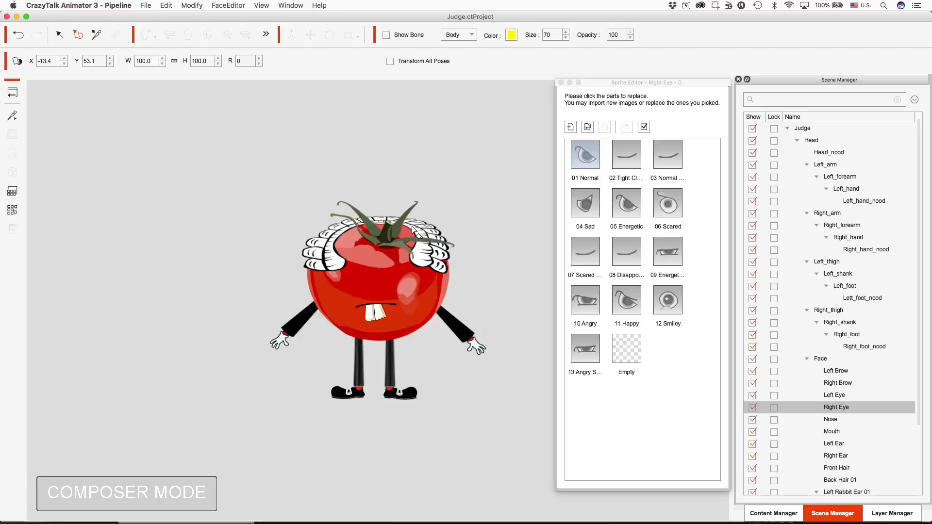
In CrazyTalk Animator 3, replace the Right Eye's 01 Normal sprite with Right_Eye.swf and position it on the tomato's face.
{"action": "left_click", "coordinate": [587, 126]}
{"action": "scroll", "coordinate": [451, 155], "scroll_direction": "down", "scroll_amount": 2}
{"action": "scroll", "coordinate": [472, 156], "scroll_direction": "down", "scroll_amount": 5}
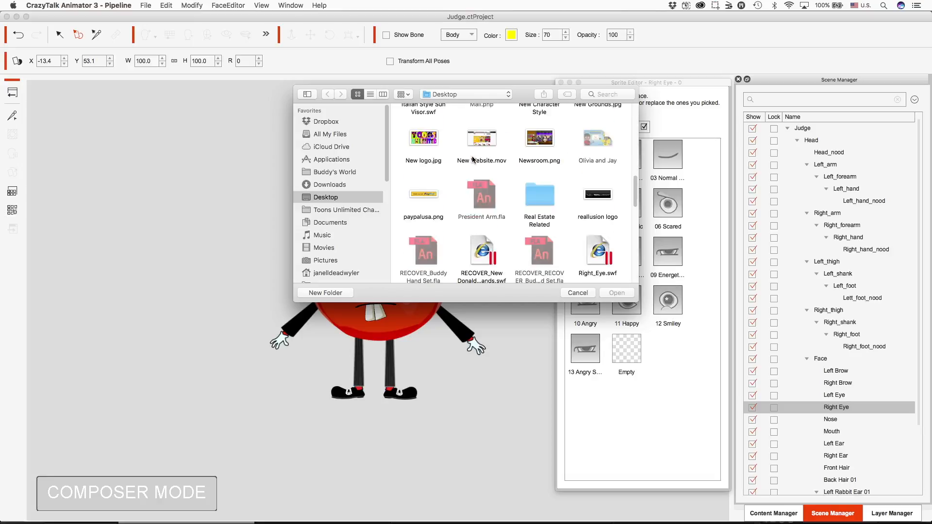
{"action": "scroll", "coordinate": [485, 170], "scroll_direction": "down", "scroll_amount": 1}
{"action": "double_click", "coordinate": [605, 227]}
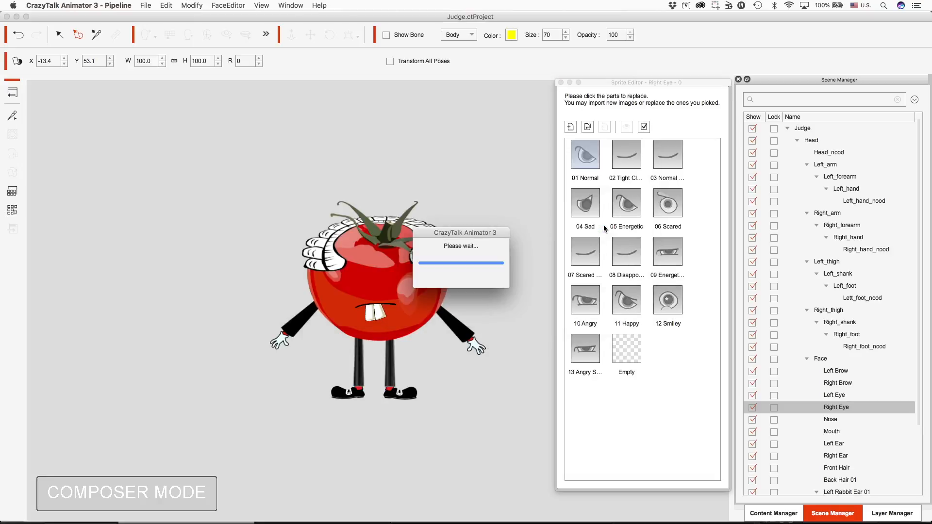
{"action": "mouse_move", "coordinate": [369, 273]}
{"action": "left_mouse_down"}
{"action": "mouse_move", "coordinate": [374, 293]}
{"action": "mouse_move", "coordinate": [364, 278]}
{"action": "left_mouse_up"}
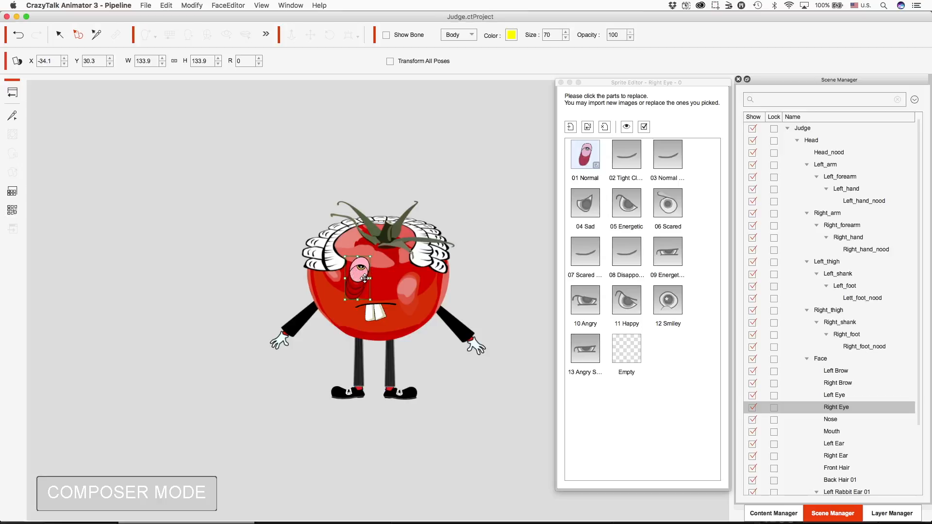
Close the Sprite Editor and return from Composer mode to Stage mode.
{"action": "left_click", "coordinate": [561, 82]}
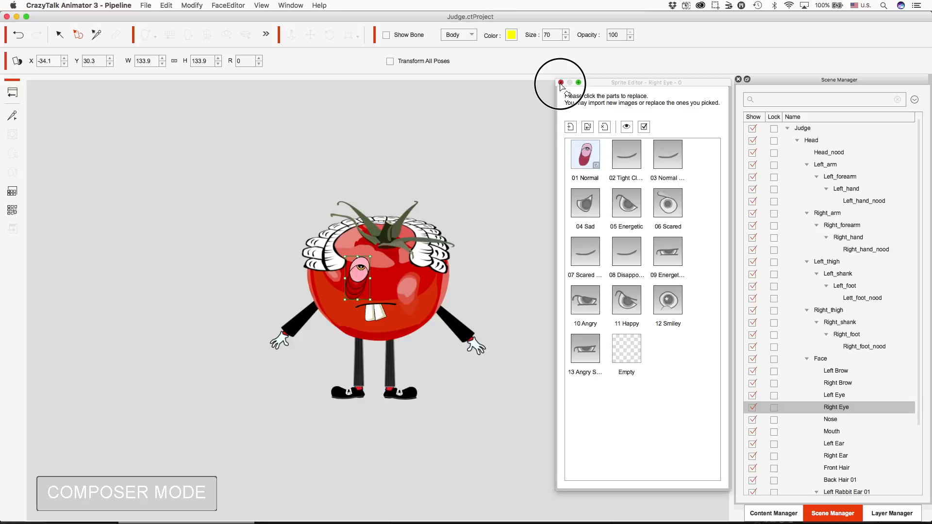
{"action": "left_click", "coordinate": [13, 92]}
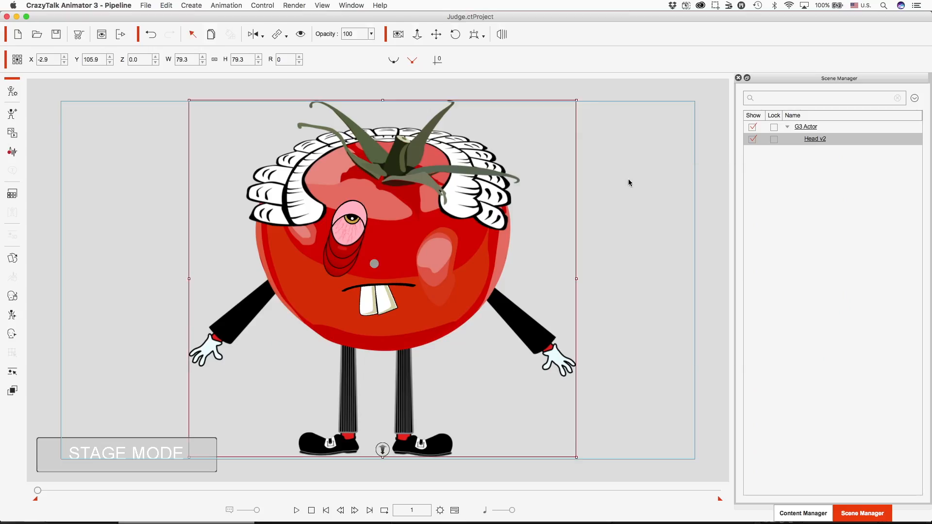
{"action": "left_click", "coordinate": [628, 186]}
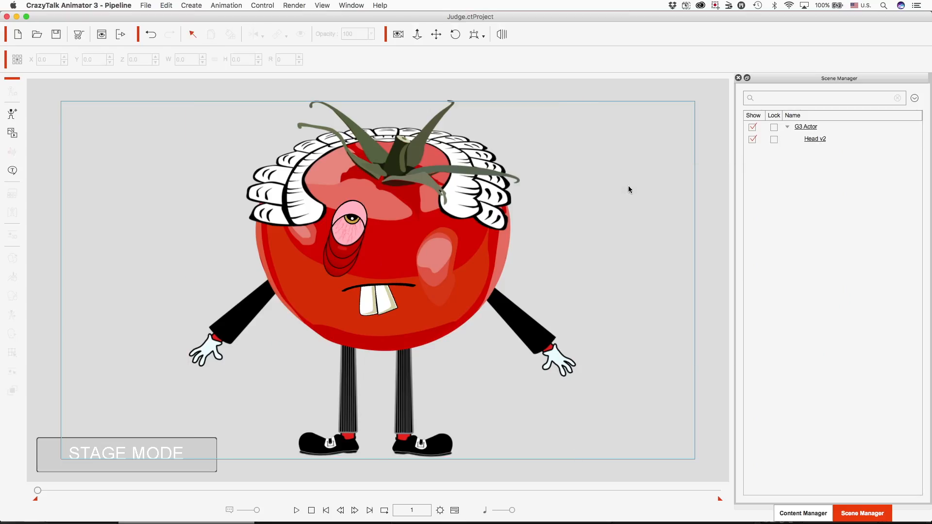
Select the tomato character and test the new eye's pupil movement with the Face Key Editor.
{"action": "left_click", "coordinate": [489, 227]}
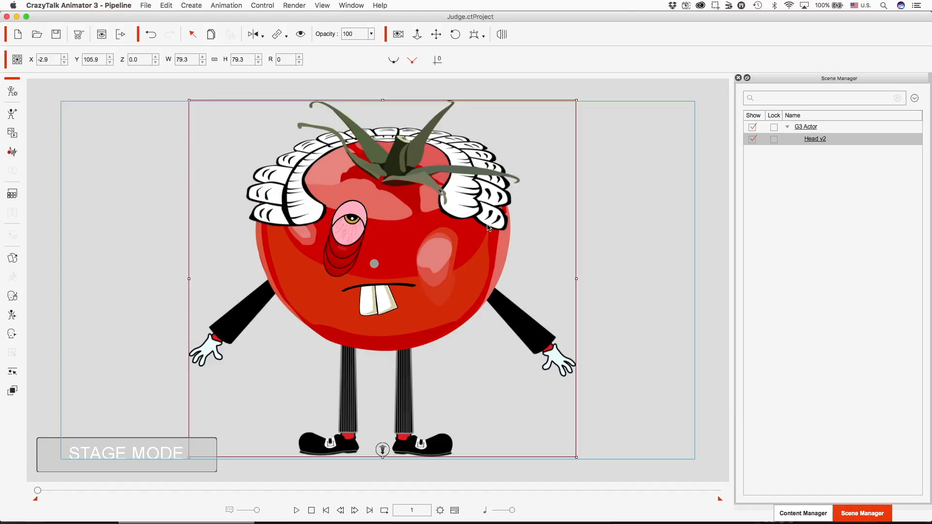
{"action": "key", "text": "k"}
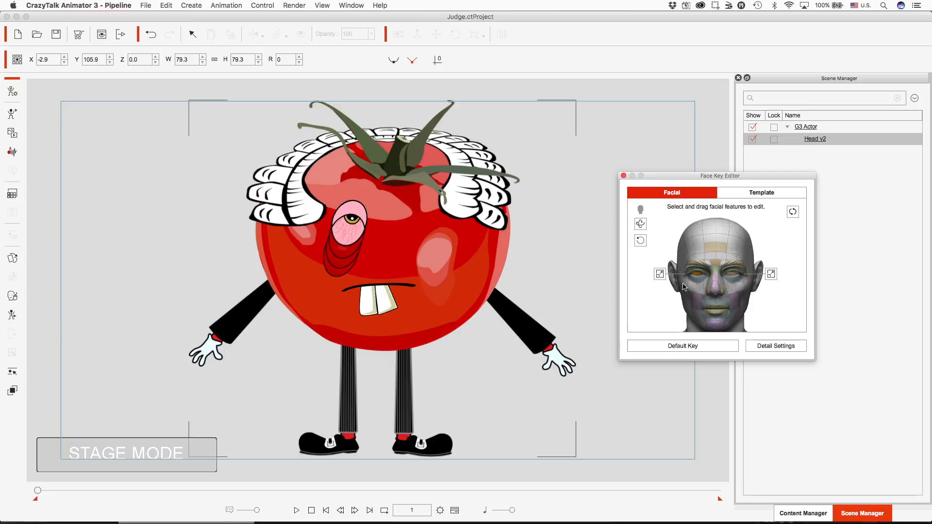
{"action": "left_click_drag", "start_coordinate": [649, 309], "coordinate": [587, 437]}
Switch to Animate CC, unlock the Mask layer and set its visibility to Transparent at 50 percent.
{"action": "mouse_move", "coordinate": [558, 523]}
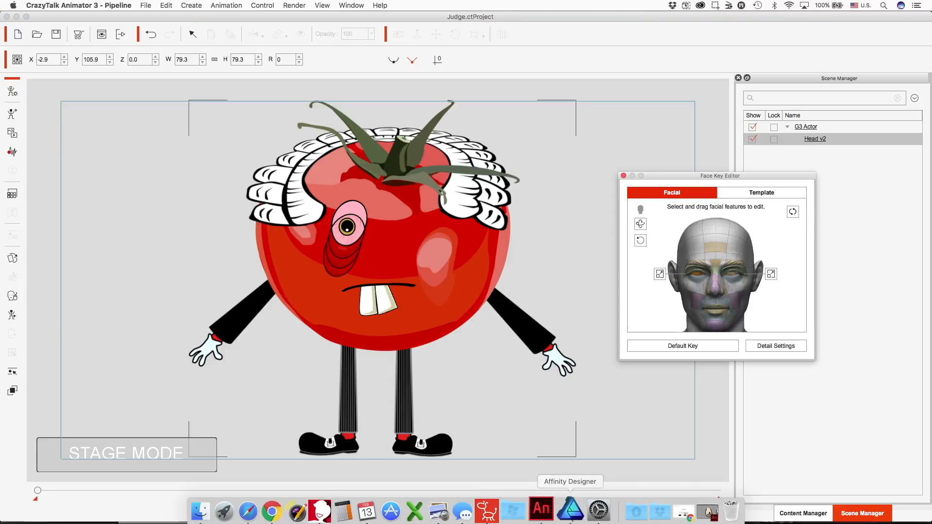
{"action": "left_click", "coordinate": [543, 508]}
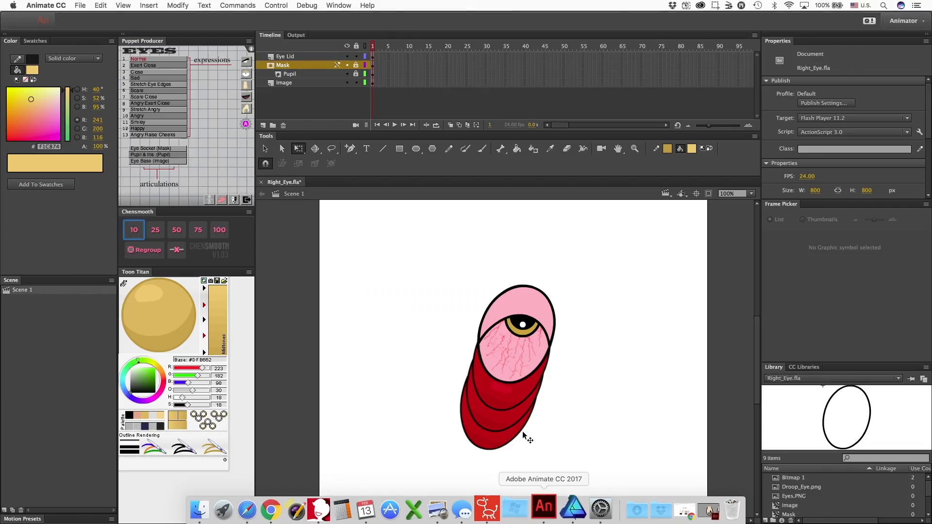
{"action": "left_click", "coordinate": [347, 66]}
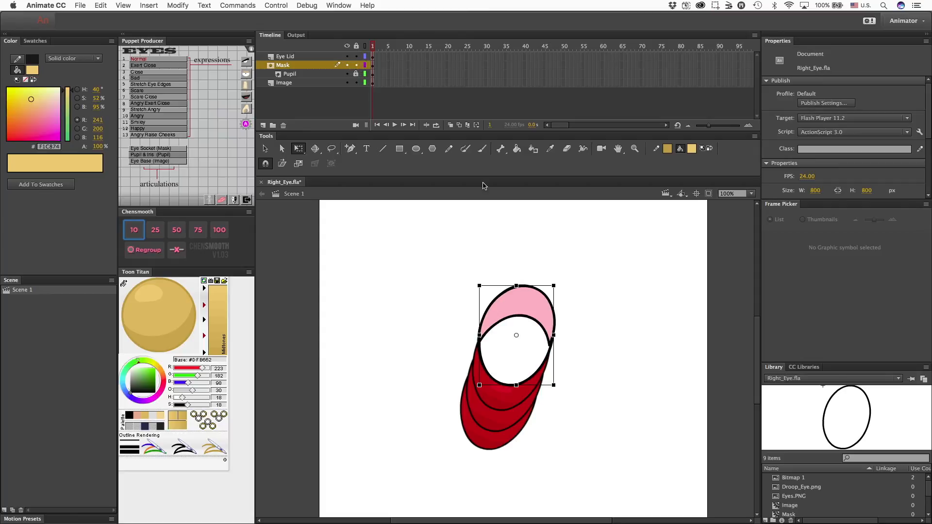
{"action": "right_click", "coordinate": [299, 69]}
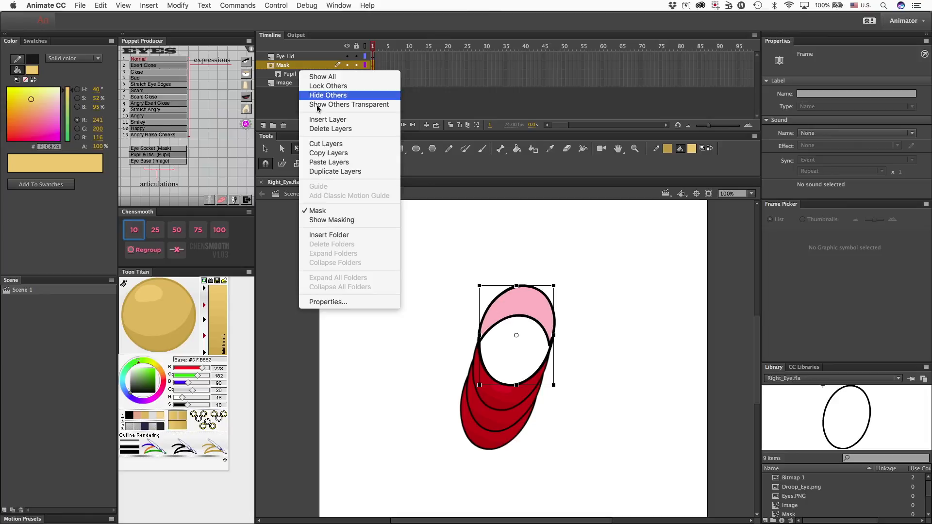
{"action": "left_click", "coordinate": [339, 301]}
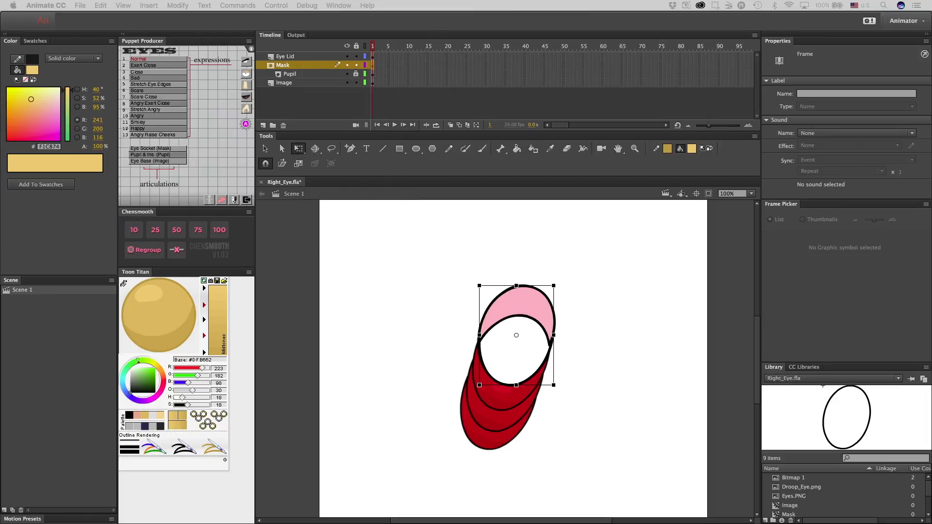
{"action": "key", "text": "Return"}
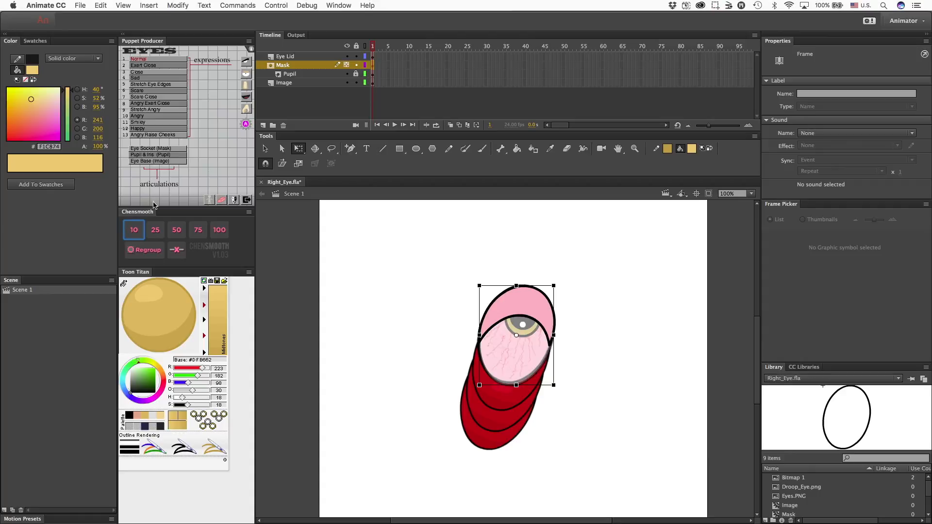
Shrink the mask oval to about 149.5 px wide and 198 px high to fit inside the eye outline.
{"action": "left_click", "coordinate": [598, 431]}
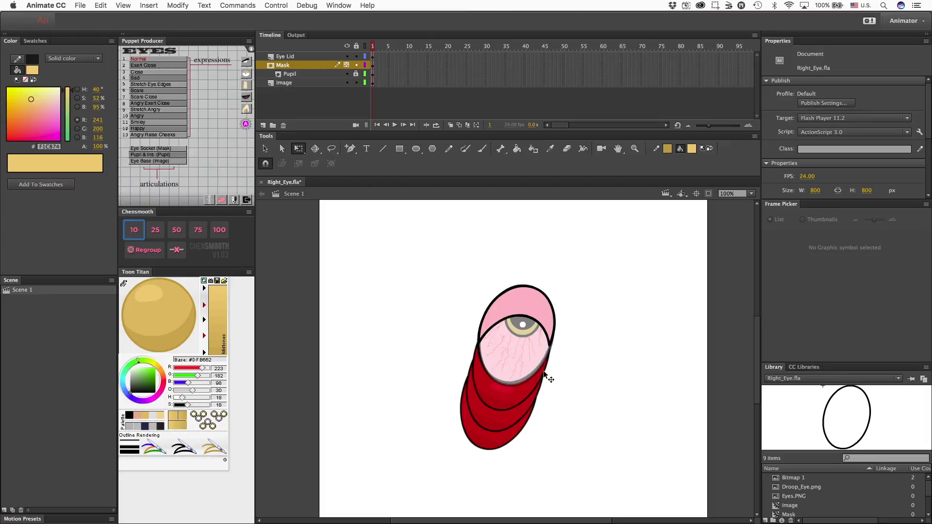
{"action": "left_click", "coordinate": [529, 376]}
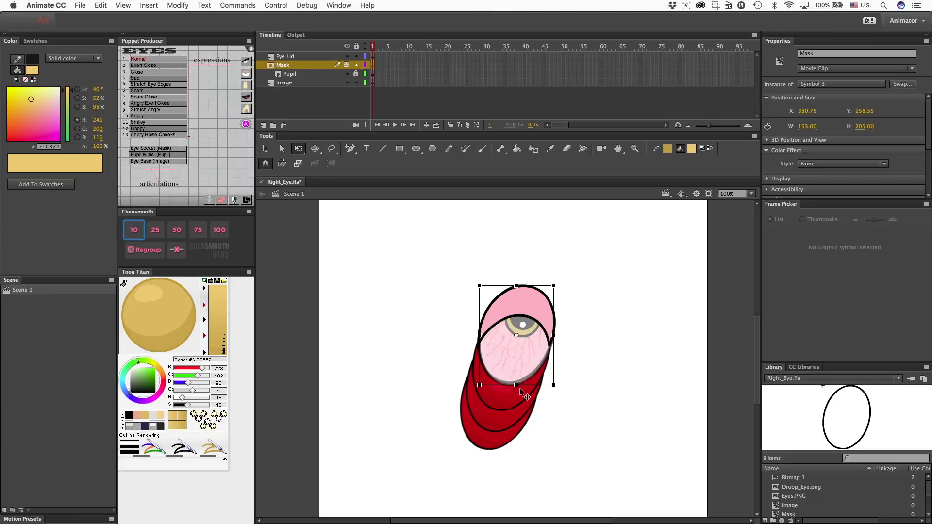
{"action": "left_click_drag", "start_coordinate": [516, 385], "coordinate": [518, 382]}
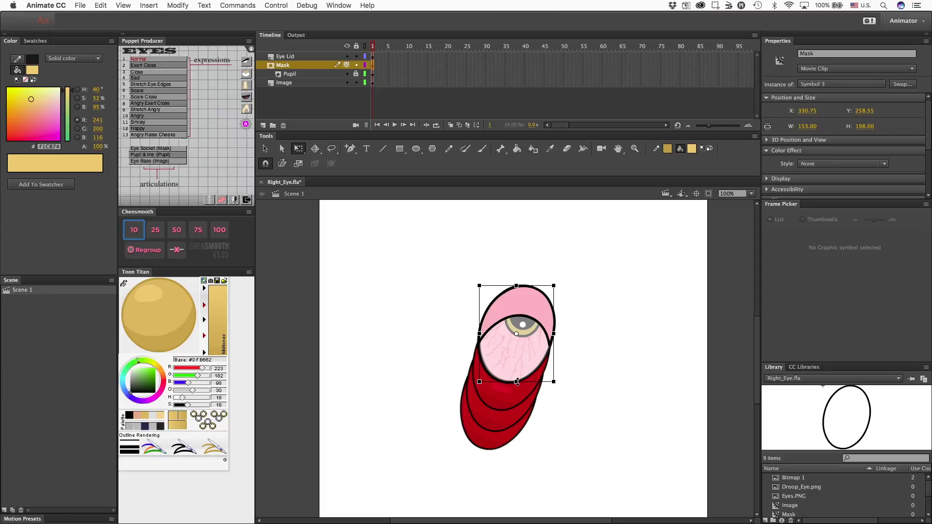
{"action": "left_click_drag", "start_coordinate": [553, 334], "coordinate": [555, 336]}
{"action": "left_click_drag", "start_coordinate": [479, 334], "coordinate": [480, 334]}
Set the Mask layer's visibility to Visible in its layer properties and lock the layer.
{"action": "right_click", "coordinate": [290, 66]}
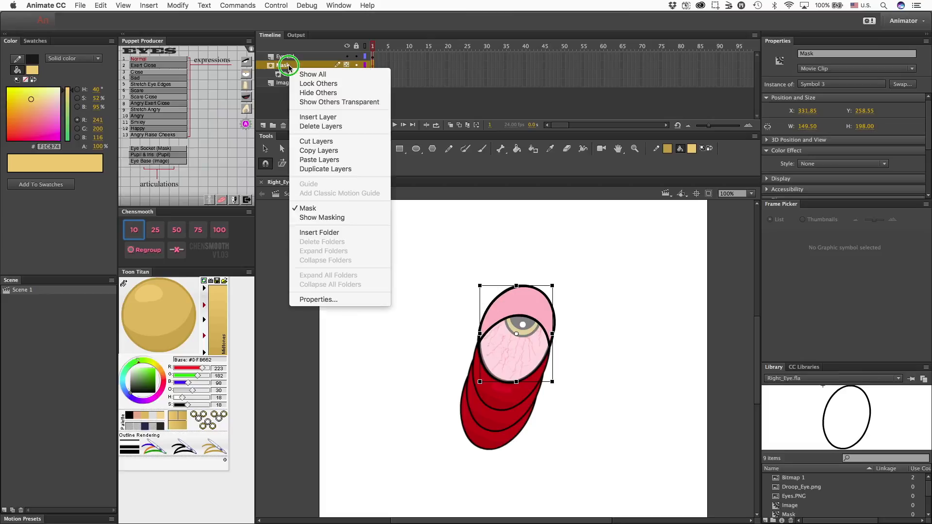
{"action": "left_click", "coordinate": [343, 301]}
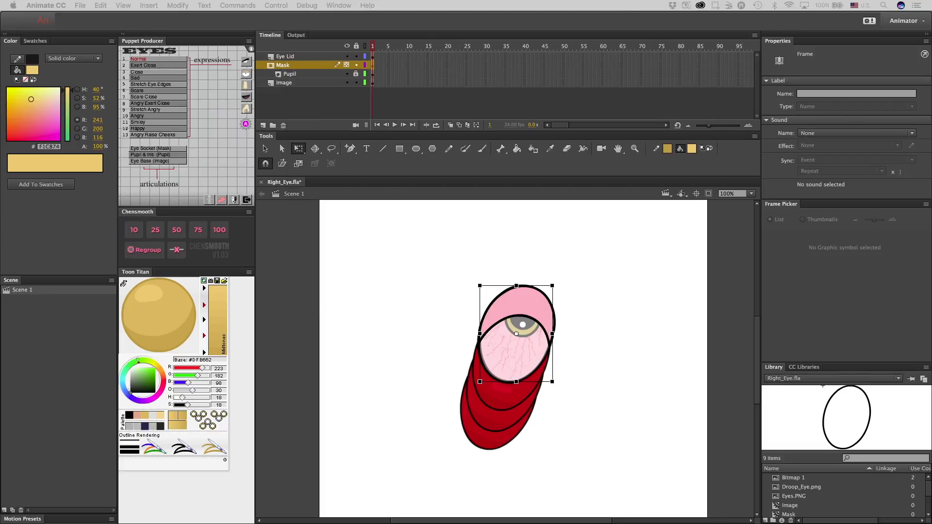
{"action": "left_click_drag", "start_coordinate": [162, 58], "coordinate": [437, 102]}
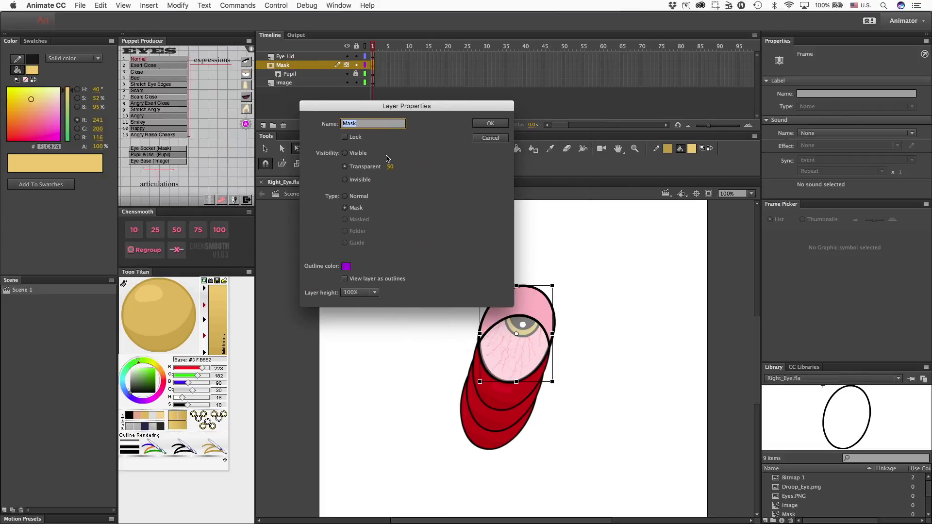
{"action": "left_click", "coordinate": [345, 153]}
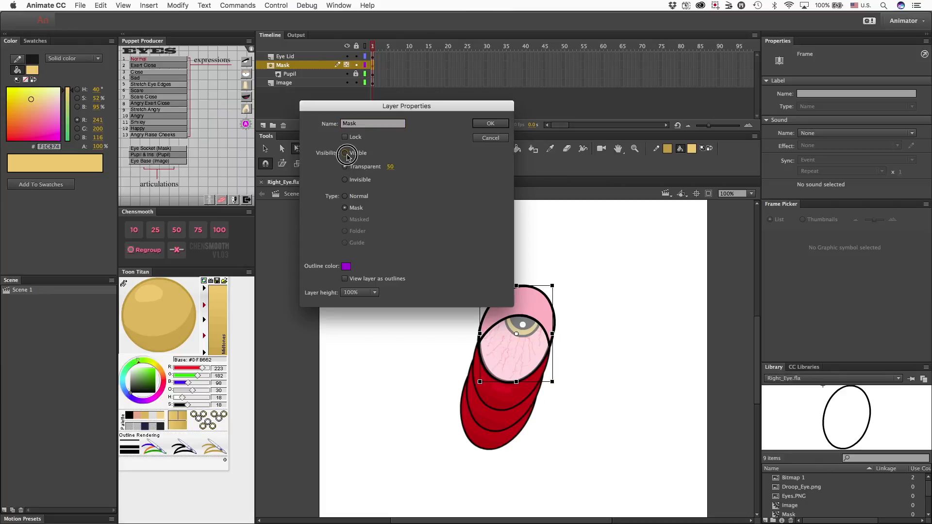
{"action": "left_click", "coordinate": [491, 124]}
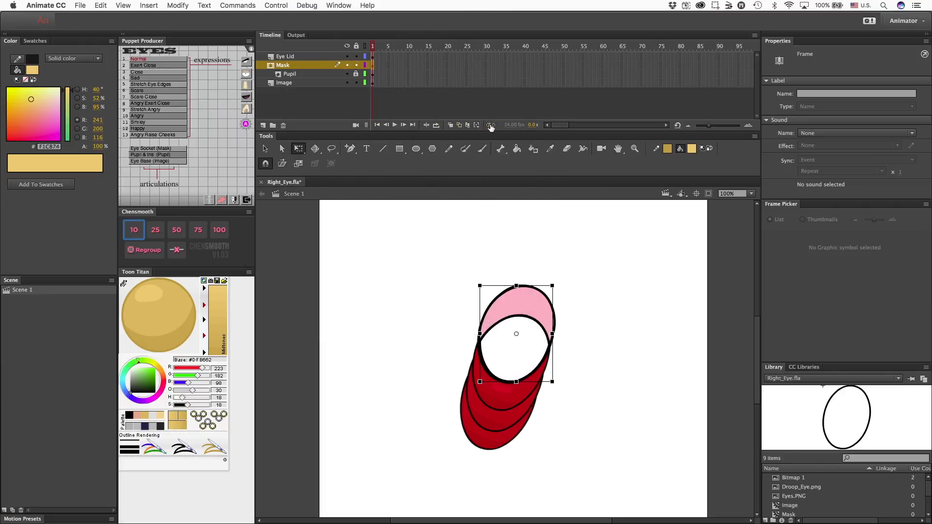
{"action": "left_click", "coordinate": [357, 65]}
Export the eye to the Desktop as an SWF movie named Right_Eye.
{"action": "left_click", "coordinate": [80, 6]}
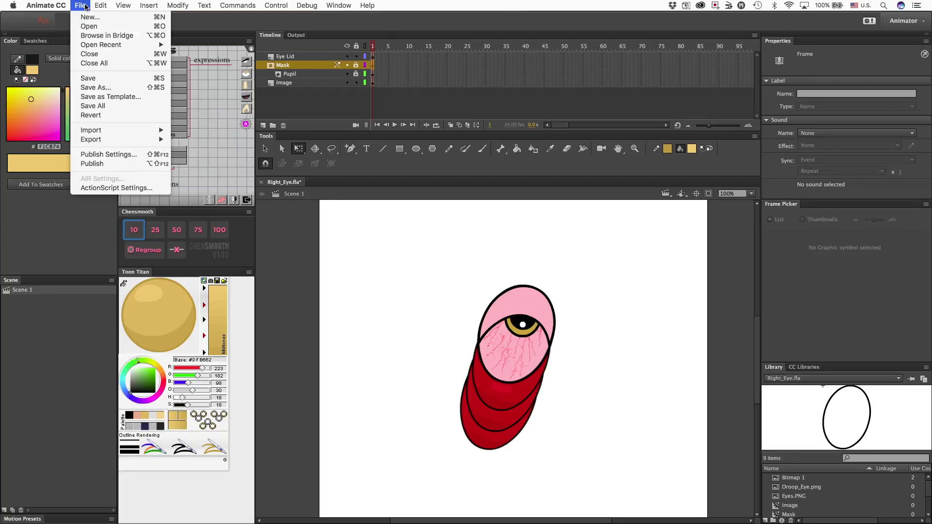
{"action": "mouse_move", "coordinate": [138, 140]}
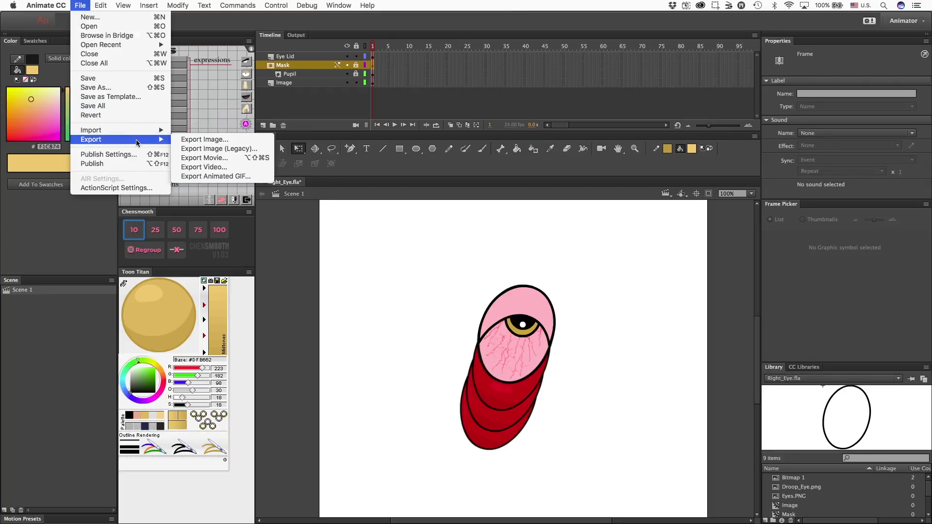
{"action": "left_click", "coordinate": [262, 158]}
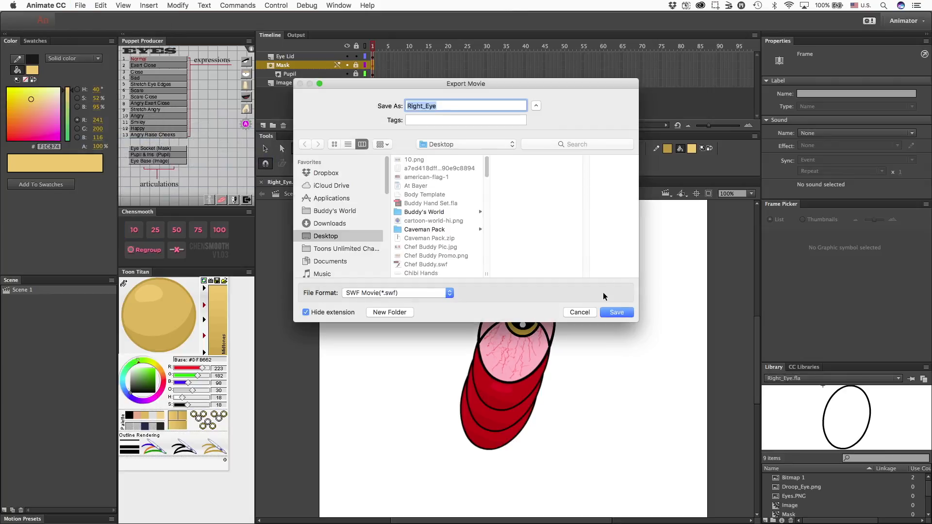
{"action": "left_click", "coordinate": [617, 312]}
{"action": "left_click", "coordinate": [531, 147]}
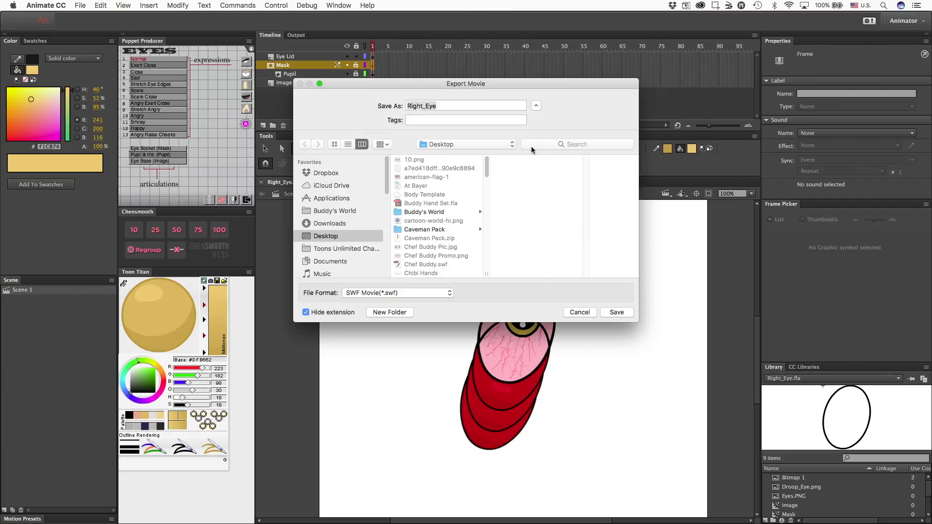
Switch to CrazyTalk Animator 3, close the Face Key Editor, and open the tomato character in Composer mode with its right eye selected.
{"action": "mouse_move", "coordinate": [647, 522]}
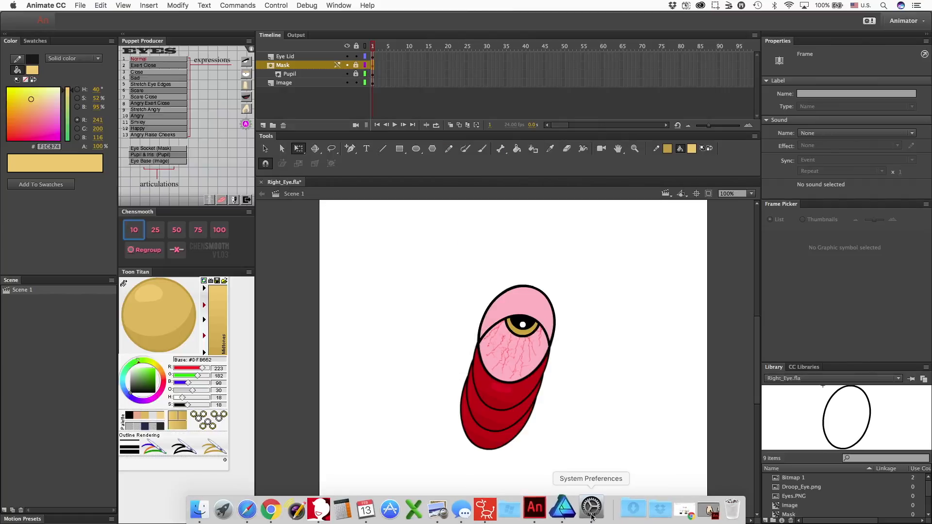
{"action": "left_click", "coordinate": [499, 510]}
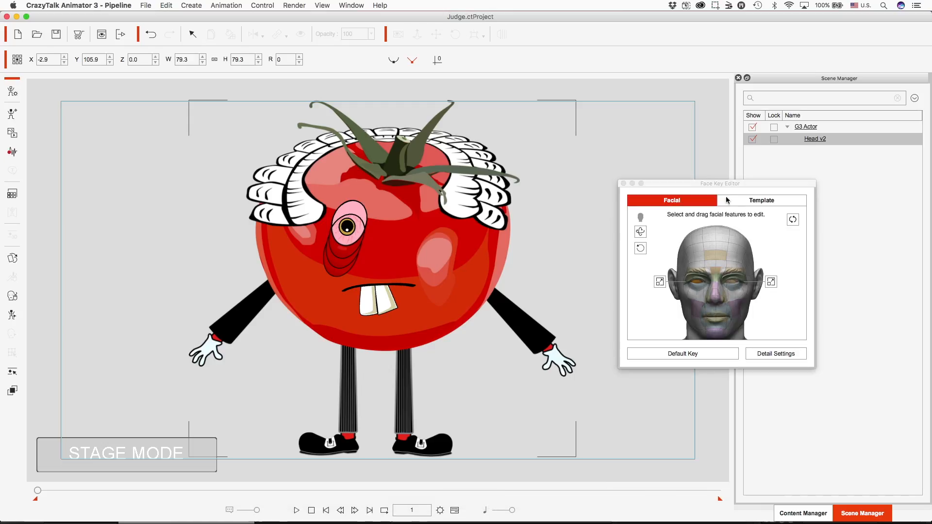
{"action": "left_click", "coordinate": [624, 184]}
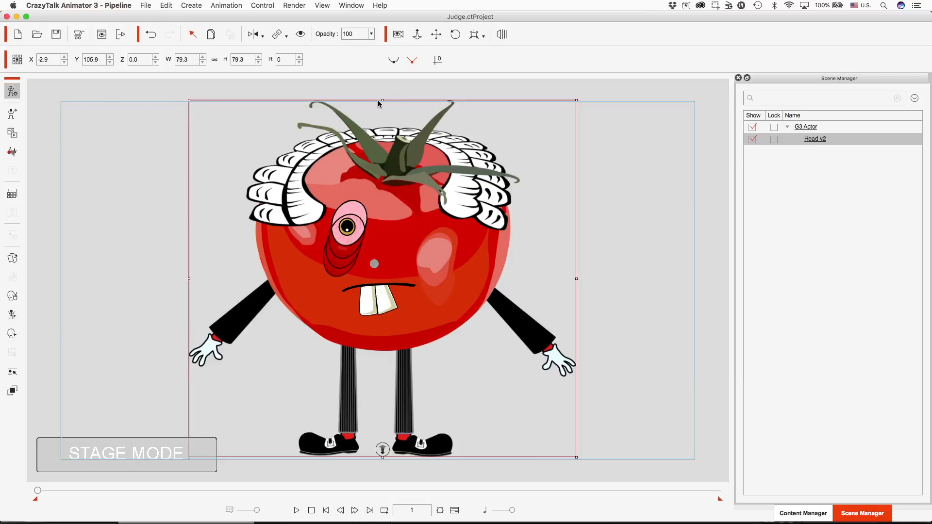
{"action": "double_click", "coordinate": [377, 100]}
{"action": "left_click", "coordinate": [356, 271]}
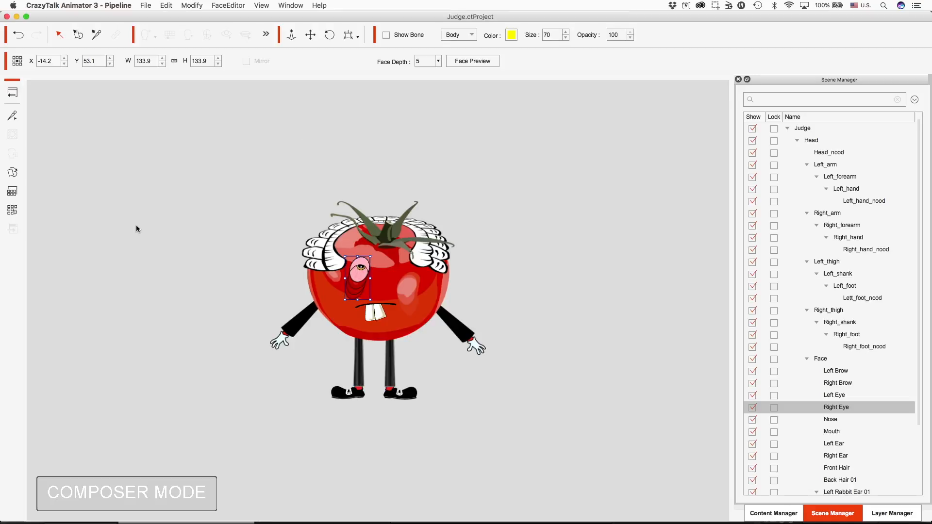
Replace the right eye's 01 Normal sprite with the exported eye SWF from the Desktop and return to the stage.
{"action": "left_click", "coordinate": [12, 173]}
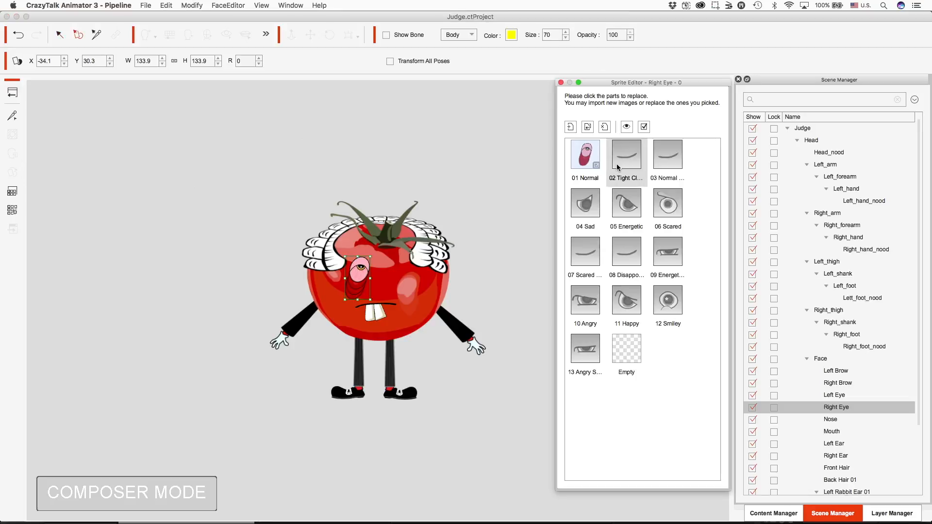
{"action": "left_click", "coordinate": [588, 127]}
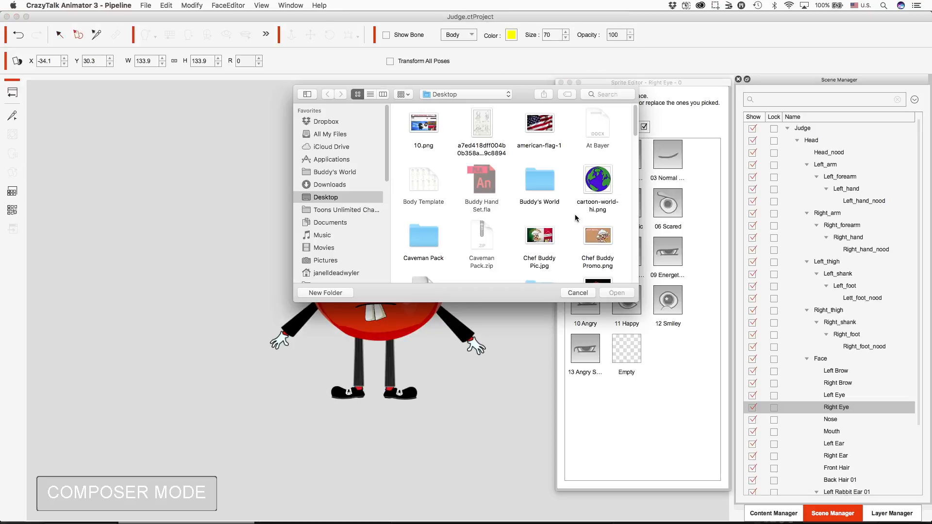
{"action": "scroll", "coordinate": [575, 214], "scroll_direction": "down", "scroll_amount": 3}
{"action": "scroll", "coordinate": [575, 214], "scroll_direction": "down", "scroll_amount": 10}
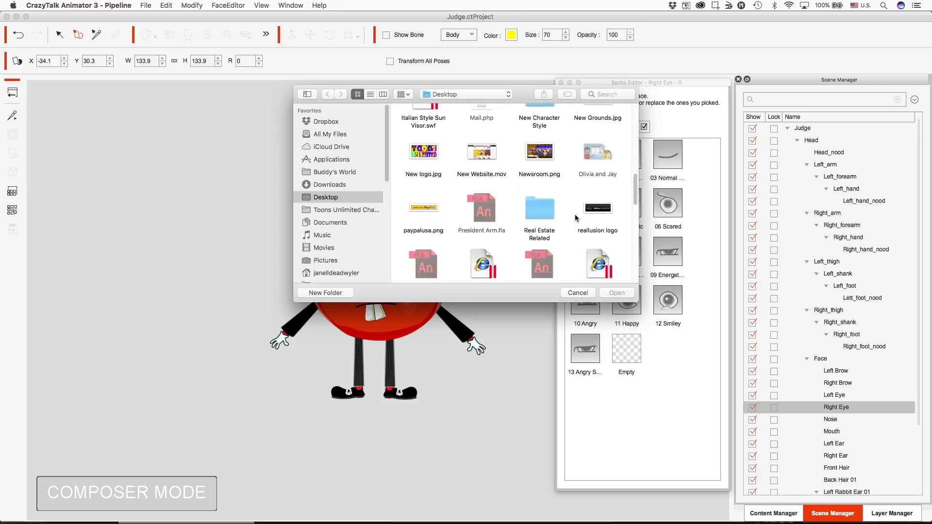
{"action": "double_click", "coordinate": [598, 210]}
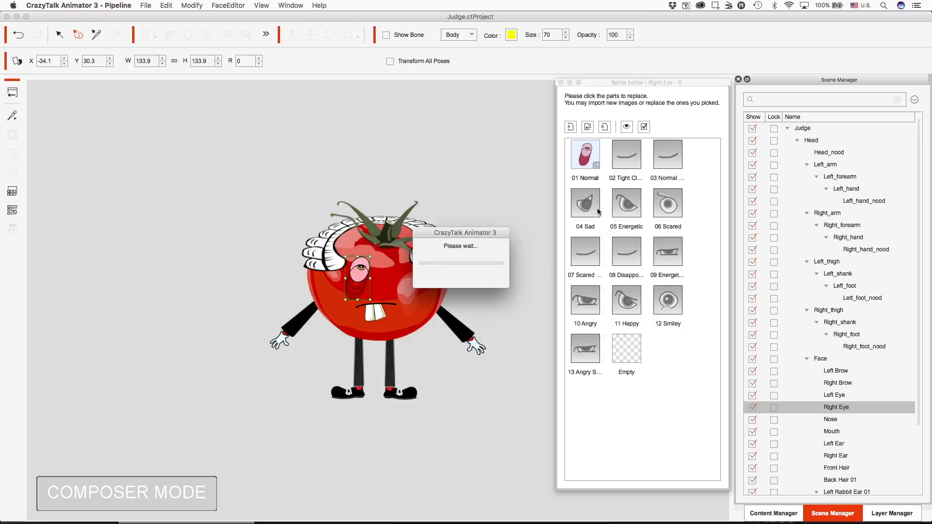
{"action": "left_click", "coordinate": [561, 83]}
{"action": "left_click", "coordinate": [10, 94]}
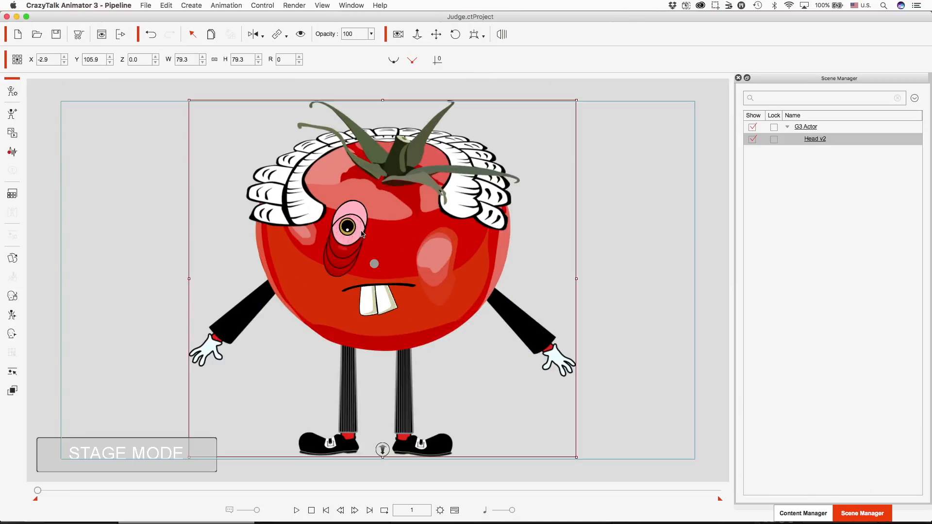
Open the Face Key Editor and move the pupil around to check how the resized mask clips it.
{"action": "key", "text": "j"}
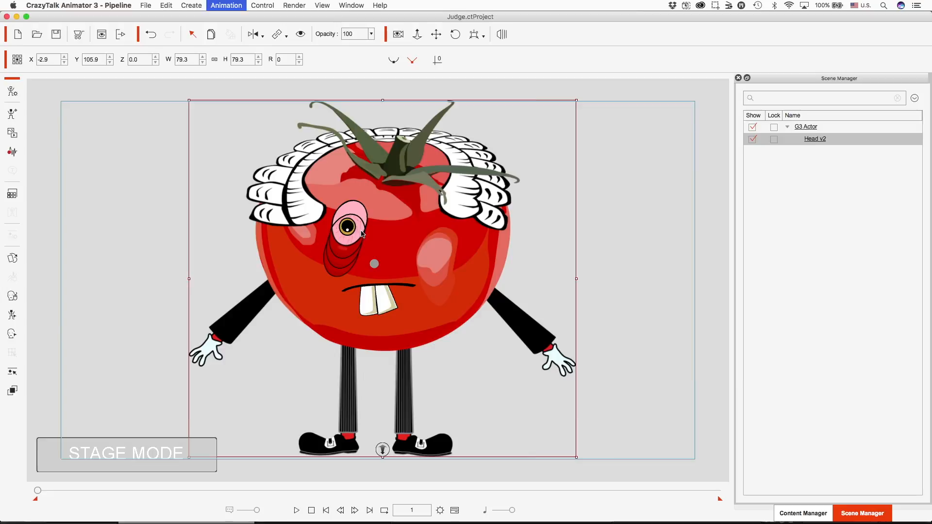
{"action": "left_click_drag", "start_coordinate": [637, 320], "coordinate": [581, 520]}
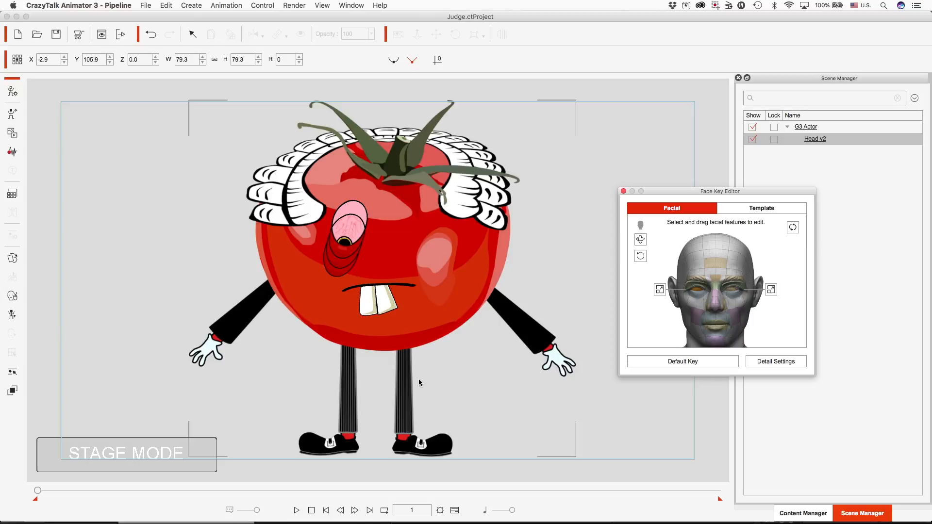
{"action": "mouse_move", "coordinate": [465, 523]}
{"action": "left_click", "coordinate": [345, 248]}
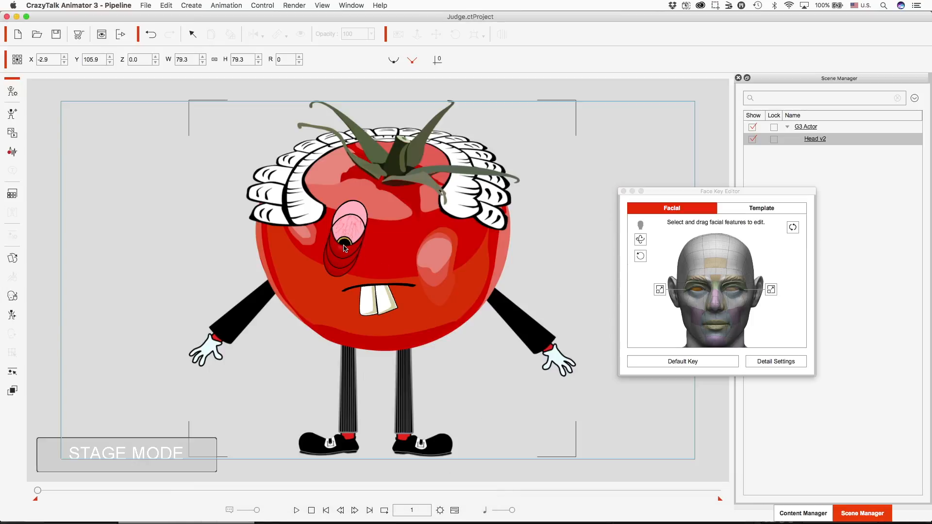
Switch to Animate CC and examine the eye base with the Eye Lid layer hidden, restoring the layer when done.
{"action": "left_click", "coordinate": [544, 509]}
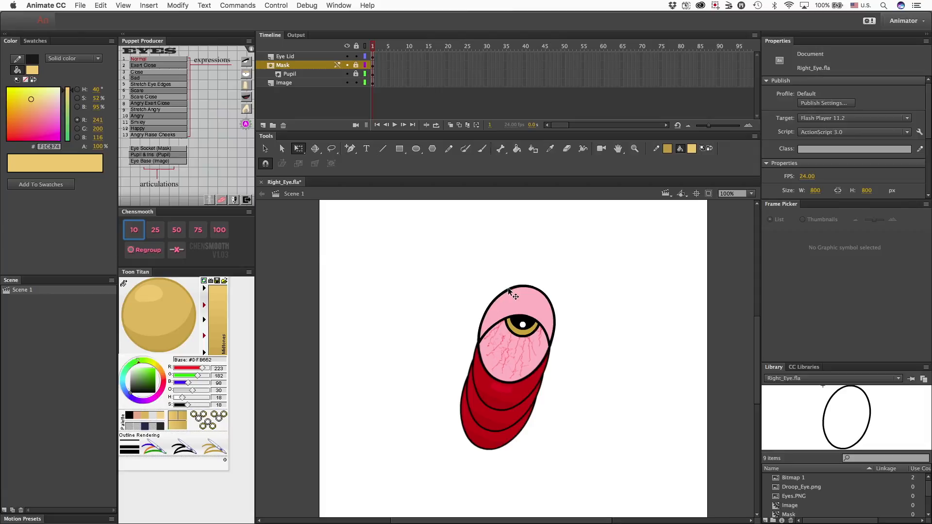
{"action": "left_click", "coordinate": [347, 56]}
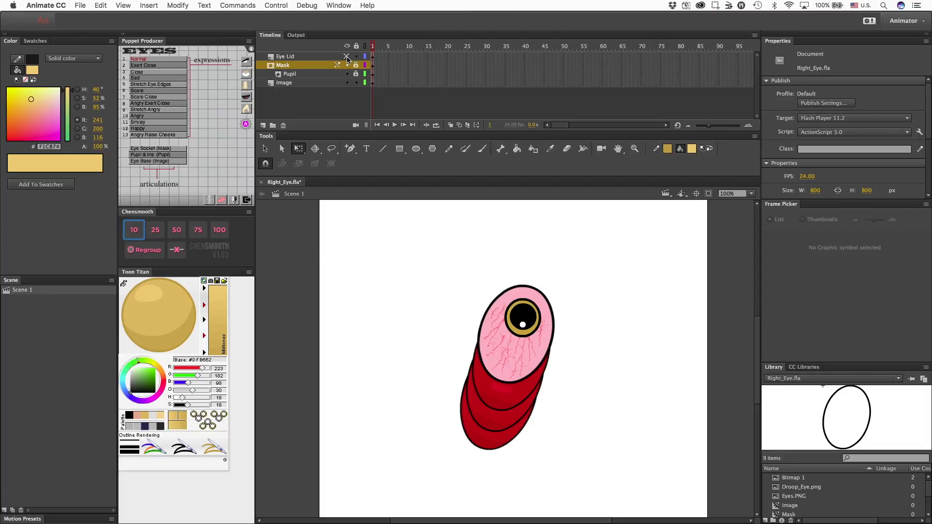
{"action": "left_click", "coordinate": [543, 297]}
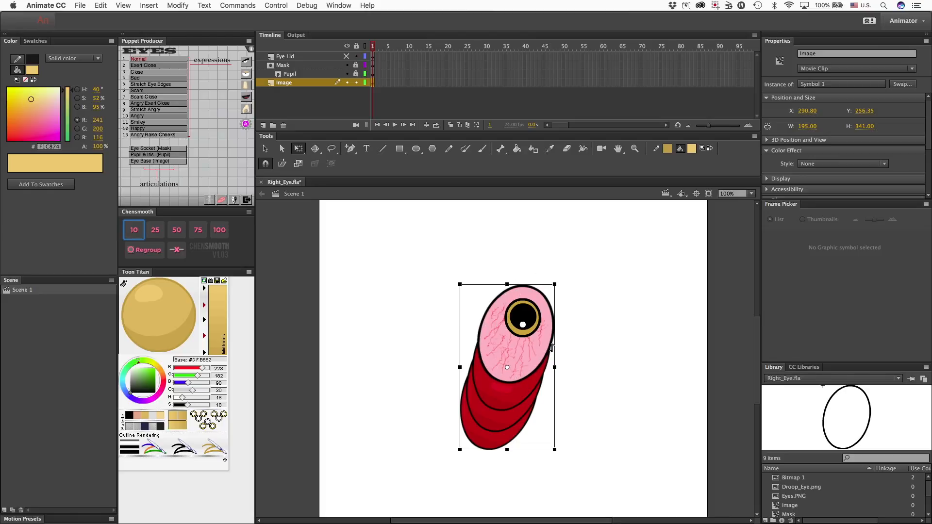
{"action": "left_click", "coordinate": [347, 56]}
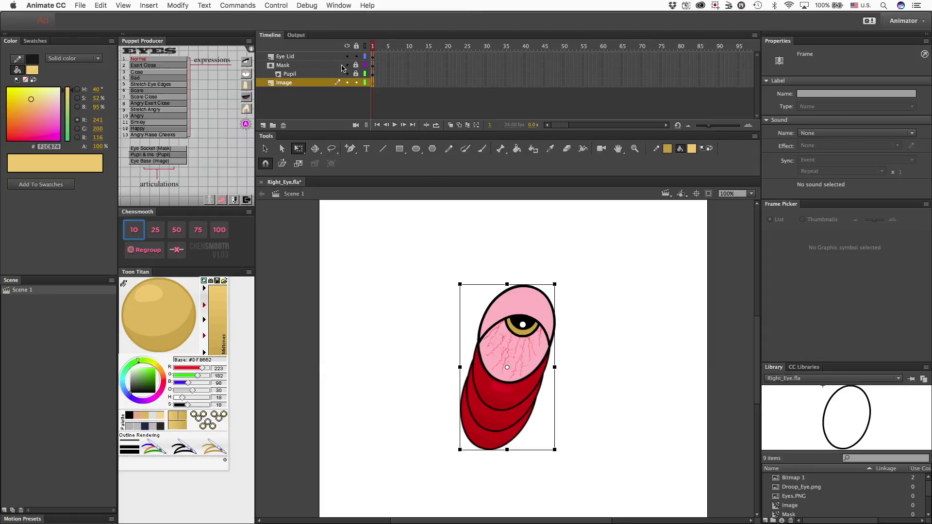
Unlock the Mask layer and hide the Pupil layer, leaving the mask oval shown with the eyelid.
{"action": "left_click", "coordinate": [356, 65]}
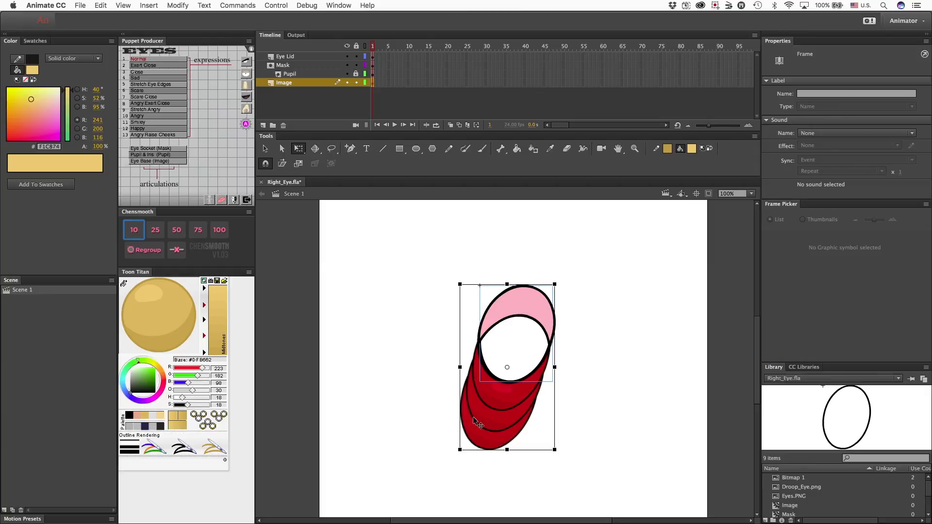
{"action": "left_click", "coordinate": [571, 332]}
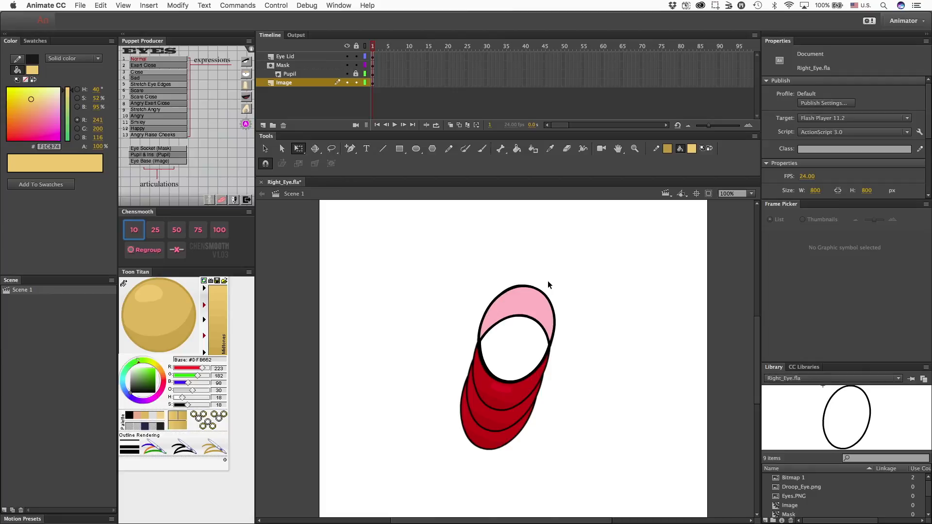
{"action": "left_click", "coordinate": [528, 313]}
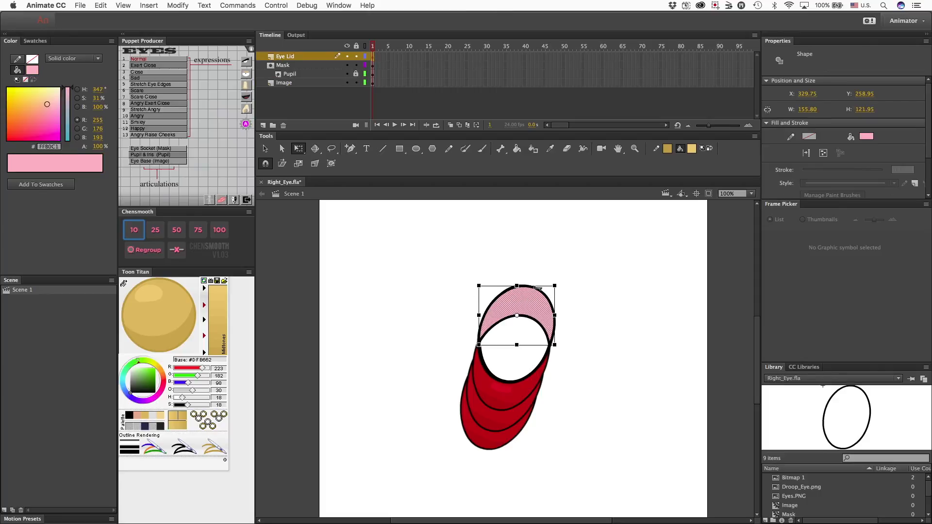
{"action": "left_click", "coordinate": [311, 71]}
{"action": "left_click", "coordinate": [350, 66]}
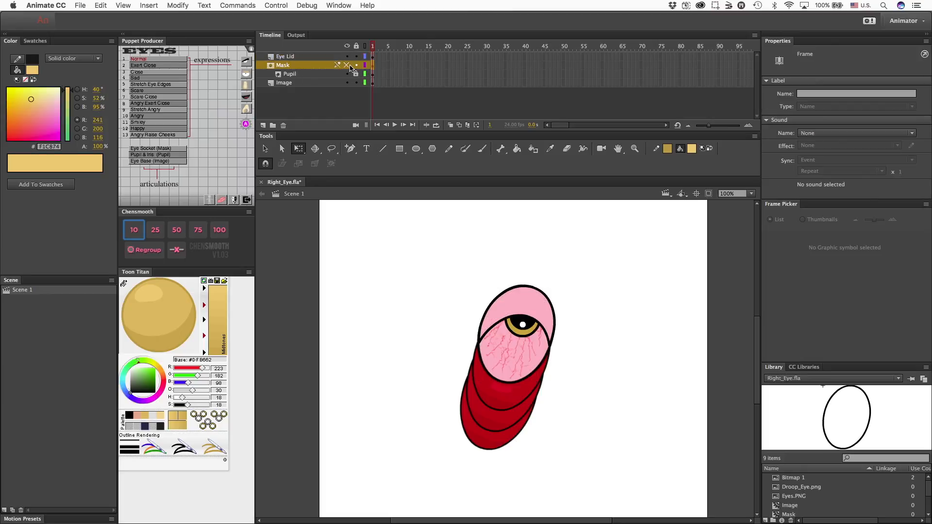
{"action": "left_click", "coordinate": [347, 74]}
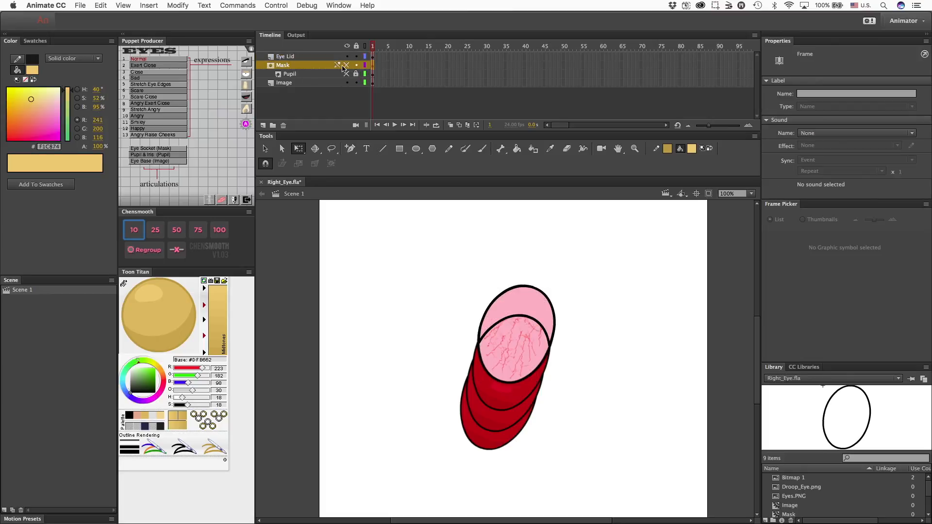
{"action": "left_click", "coordinate": [346, 65]}
Open the mask clip to inspect its oval shape and return to Scene 1.
{"action": "double_click", "coordinate": [540, 383]}
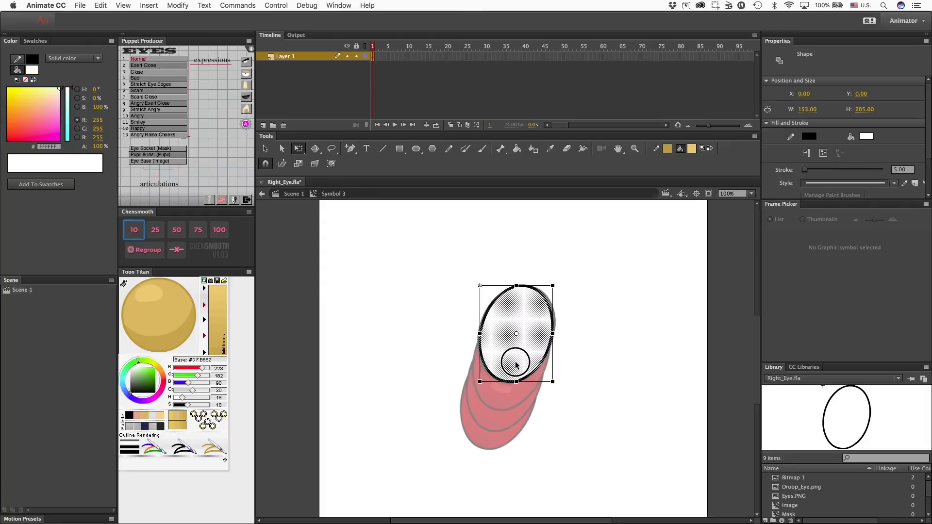
{"action": "left_click", "coordinate": [388, 242]}
{"action": "left_click_drag", "start_coordinate": [438, 259], "coordinate": [589, 399]}
{"action": "left_click", "coordinate": [586, 339]}
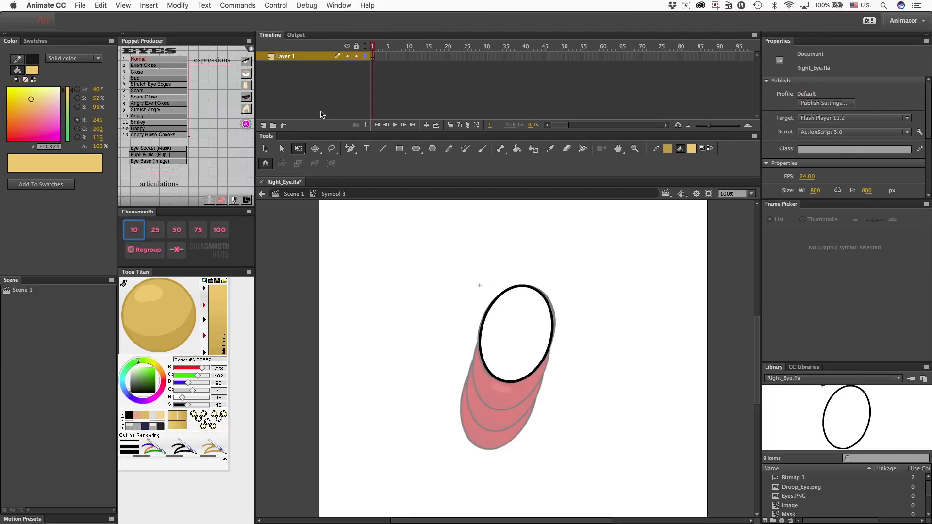
{"action": "double_click", "coordinate": [390, 230]}
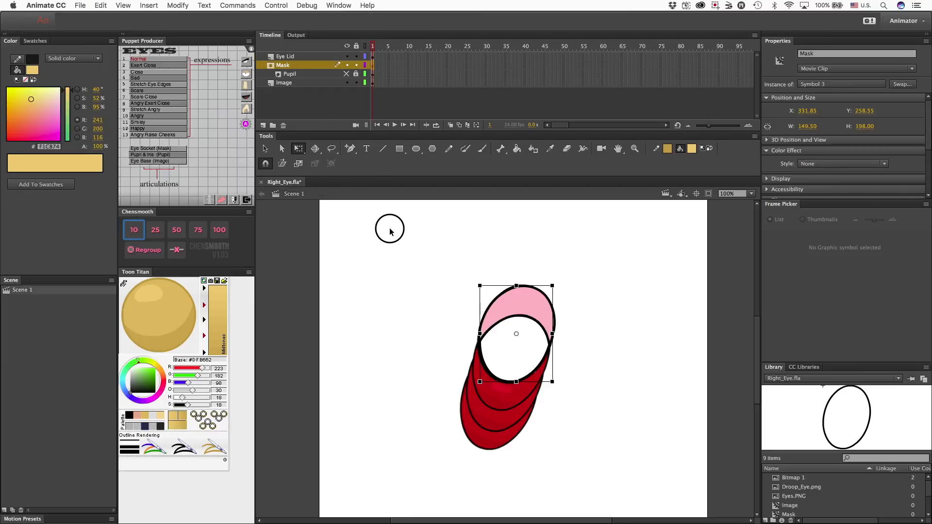
Hide the Eye Lid layer and sample the dark red (#BB1E02) from the bag under the eye as the fill colour.
{"action": "left_click", "coordinate": [532, 321]}
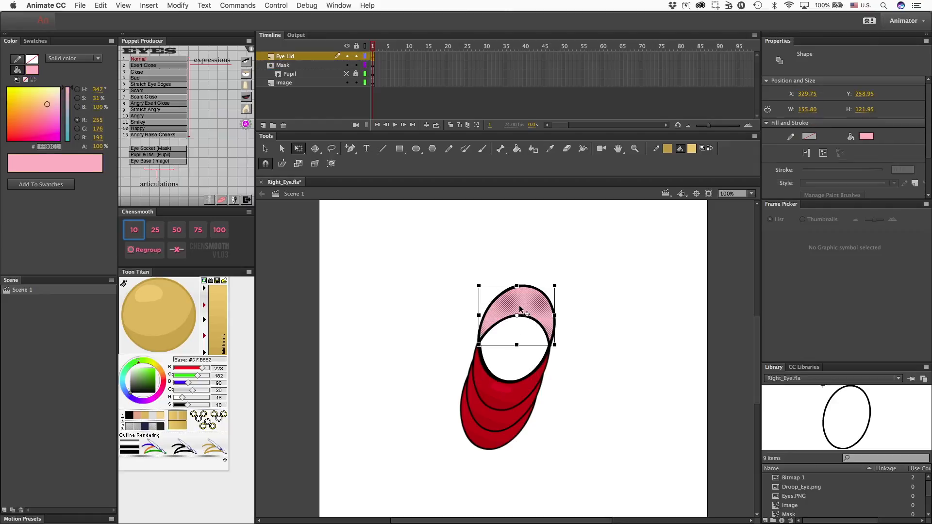
{"action": "left_click", "coordinate": [347, 57]}
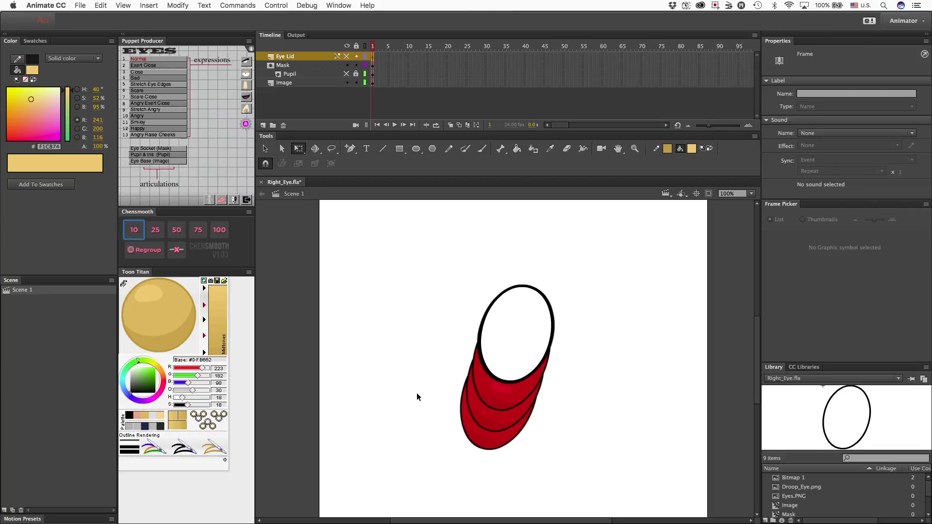
{"action": "key", "text": "i"}
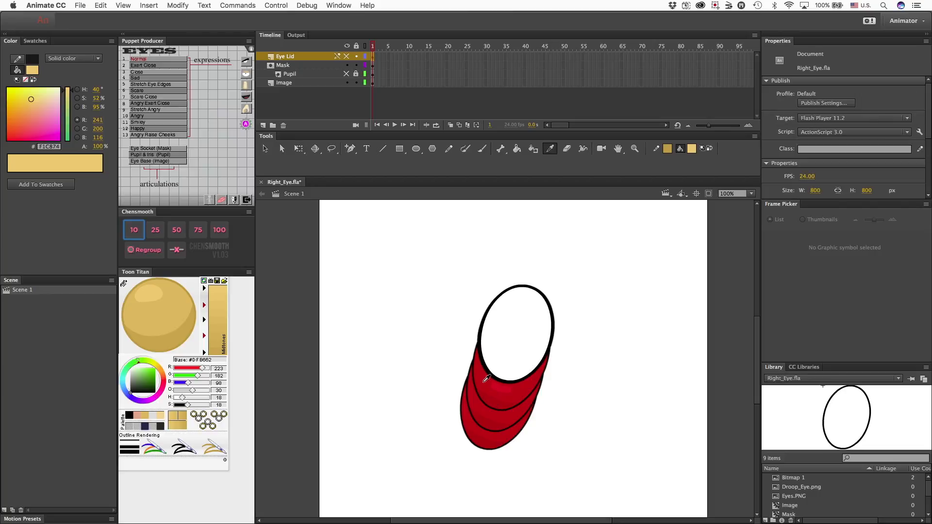
{"action": "left_click", "coordinate": [487, 378]}
{"action": "left_click", "coordinate": [124, 285]}
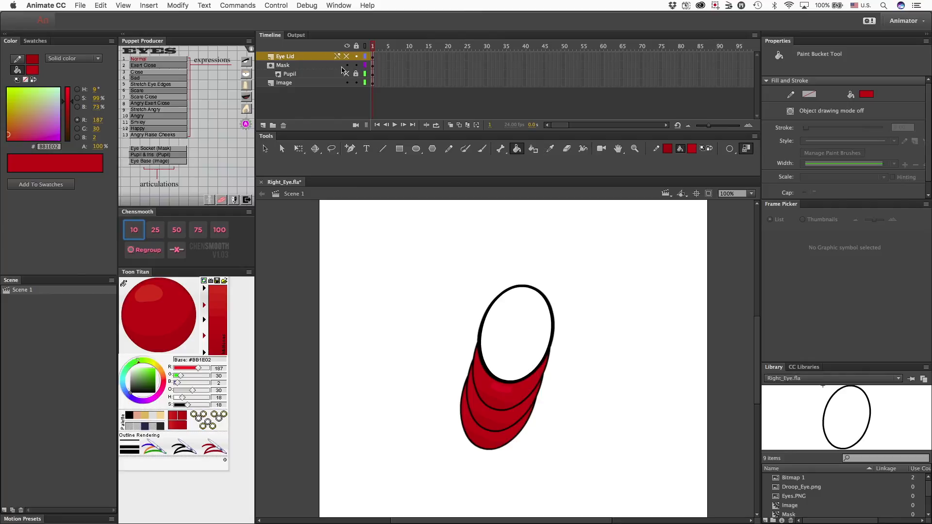
Fill the oval inside the Mask layer's clip with dark red (#BB1E02) and return to Scene 1.
{"action": "key", "text": "i"}
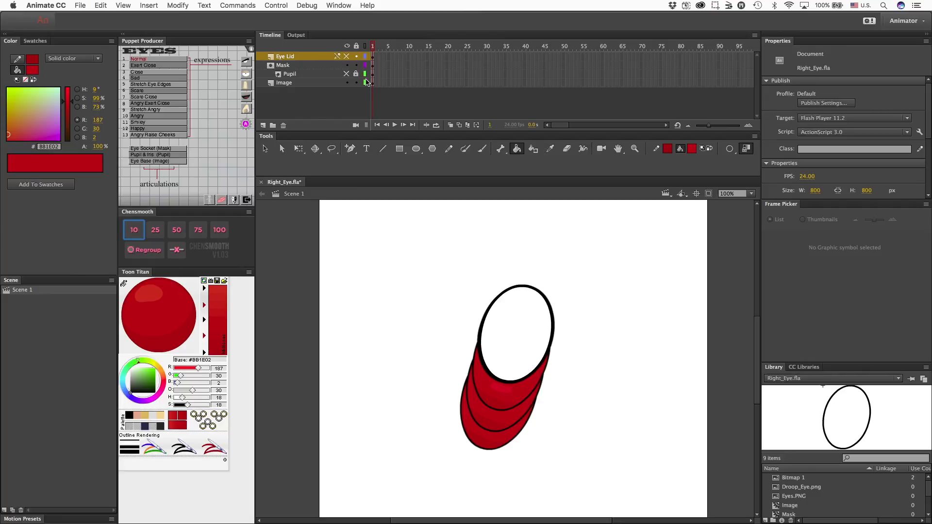
{"action": "key", "text": "k"}
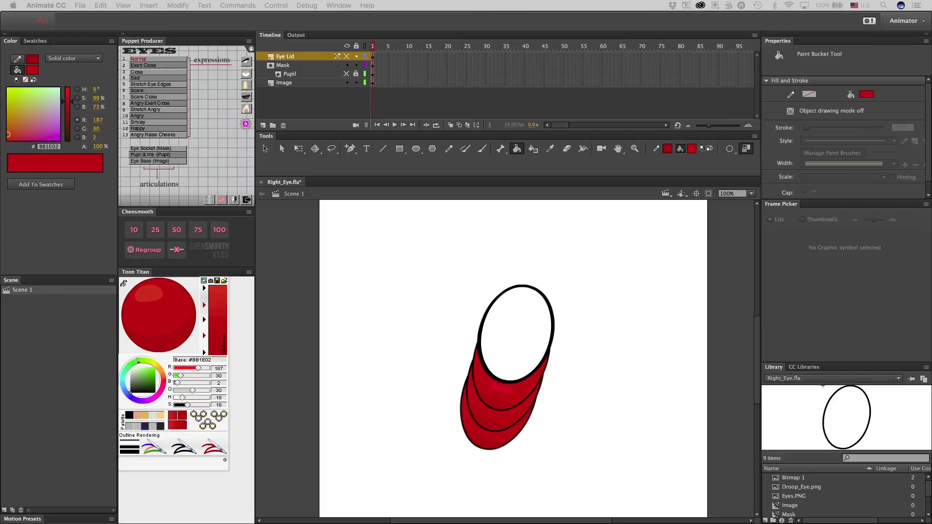
{"action": "left_click", "coordinate": [291, 65]}
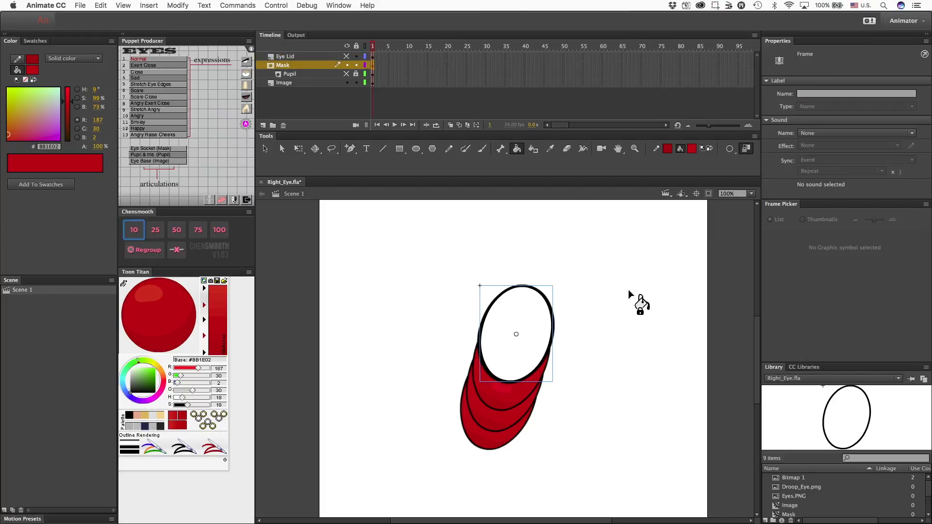
{"action": "key", "text": "v"}
{"action": "double_click", "coordinate": [545, 335]}
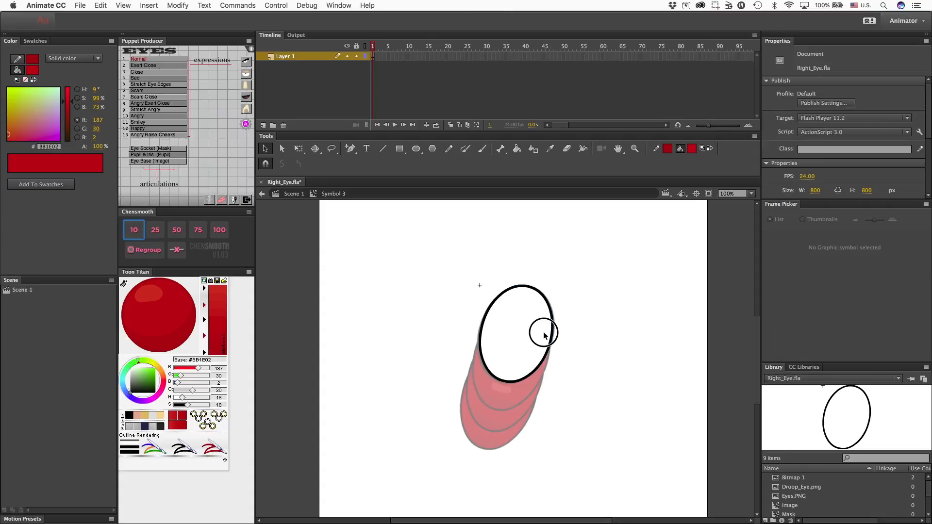
{"action": "key", "text": "k"}
{"action": "left_click", "coordinate": [516, 351]}
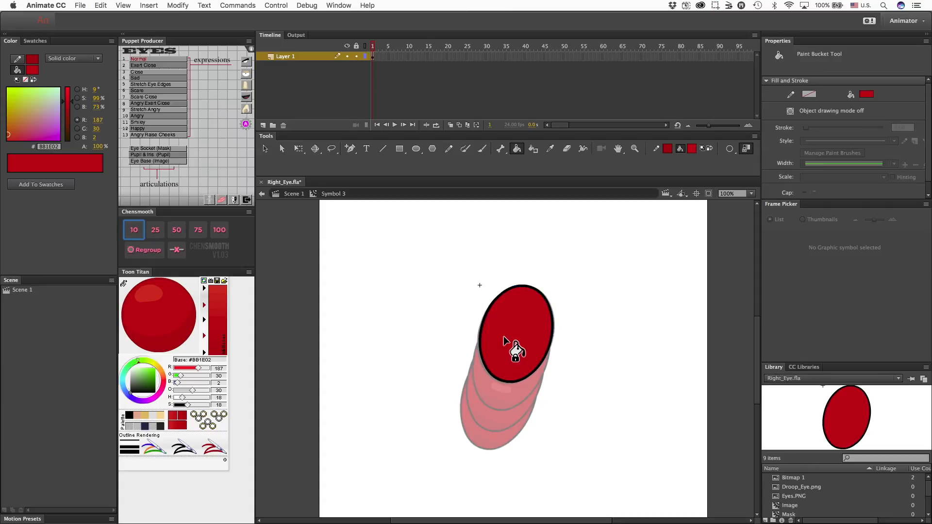
{"action": "key", "text": "v"}
{"action": "double_click", "coordinate": [575, 315]}
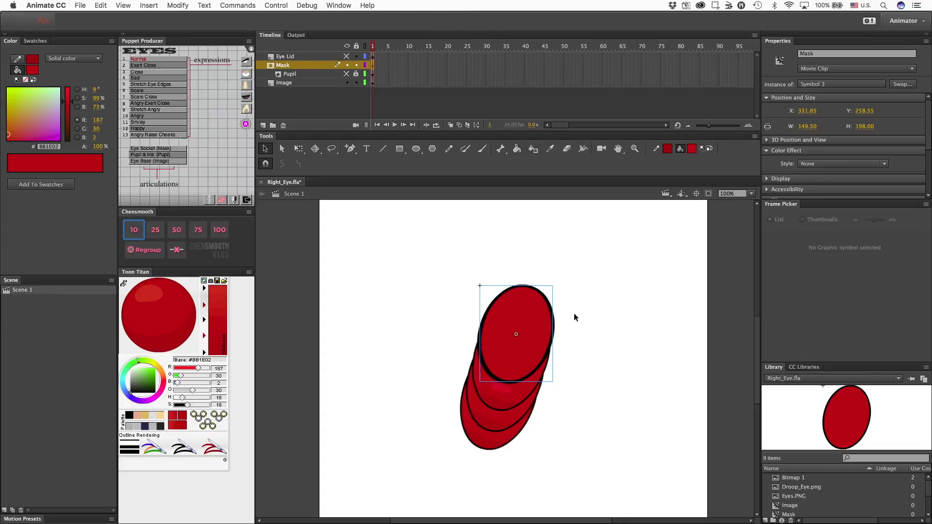
Reopen the red oval's clip, brush a curved black (#000000) eyelid line across its middle, and return to Scene 1.
{"action": "double_click", "coordinate": [532, 342]}
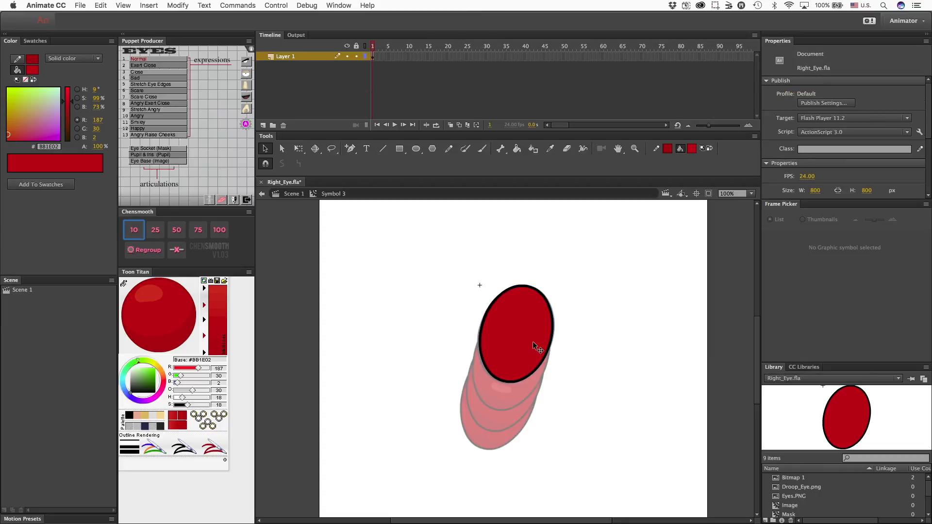
{"action": "key", "text": "b"}
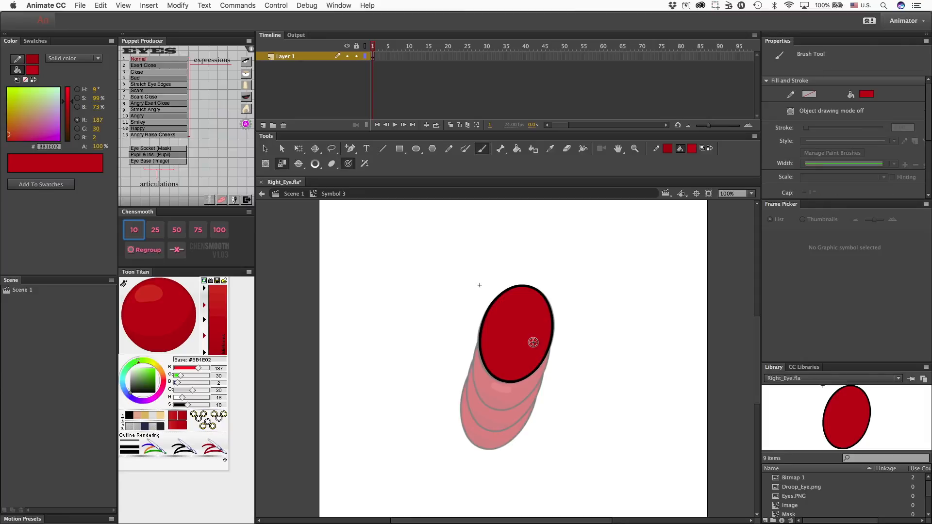
{"action": "left_click", "coordinate": [129, 415]}
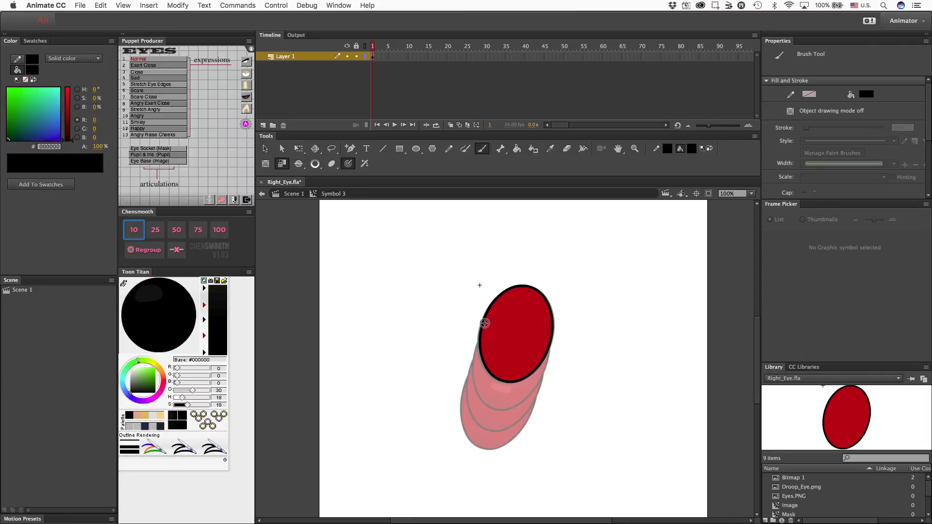
{"action": "left_click_drag", "start_coordinate": [481, 332], "coordinate": [554, 339]}
{"action": "key", "text": "super+z"}
{"action": "key", "text": "super+y"}
{"action": "key", "text": "super+z"}
{"action": "left_click_drag", "start_coordinate": [483, 328], "coordinate": [550, 340]}
{"action": "key", "text": "v"}
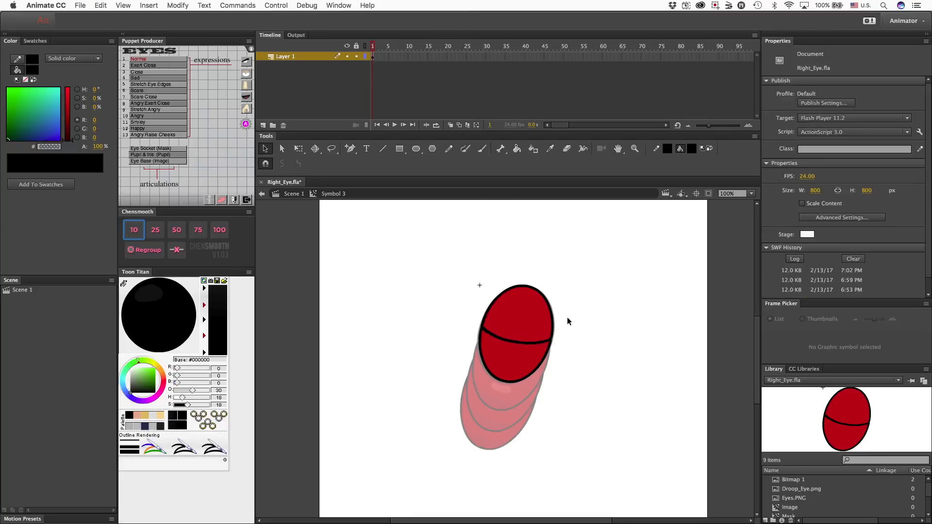
{"action": "left_click_drag", "start_coordinate": [453, 261], "coordinate": [584, 424]}
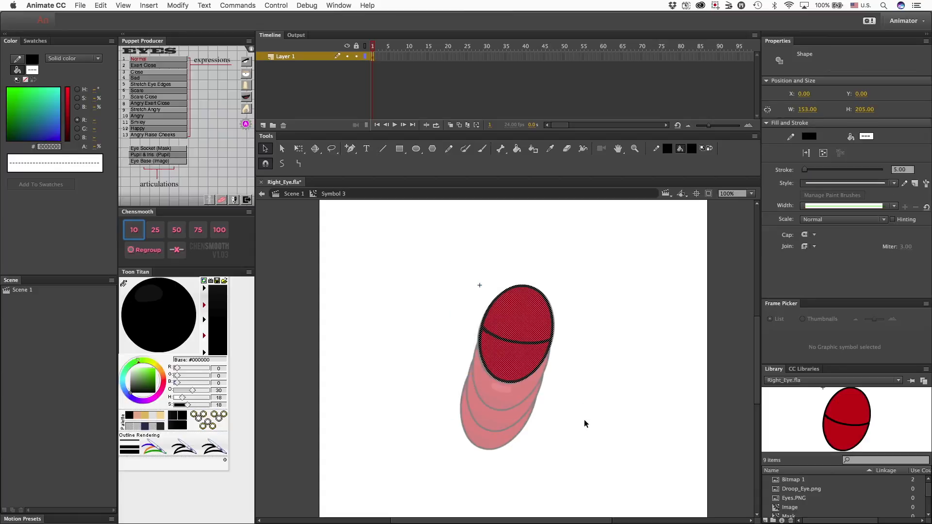
{"action": "double_click", "coordinate": [584, 419]}
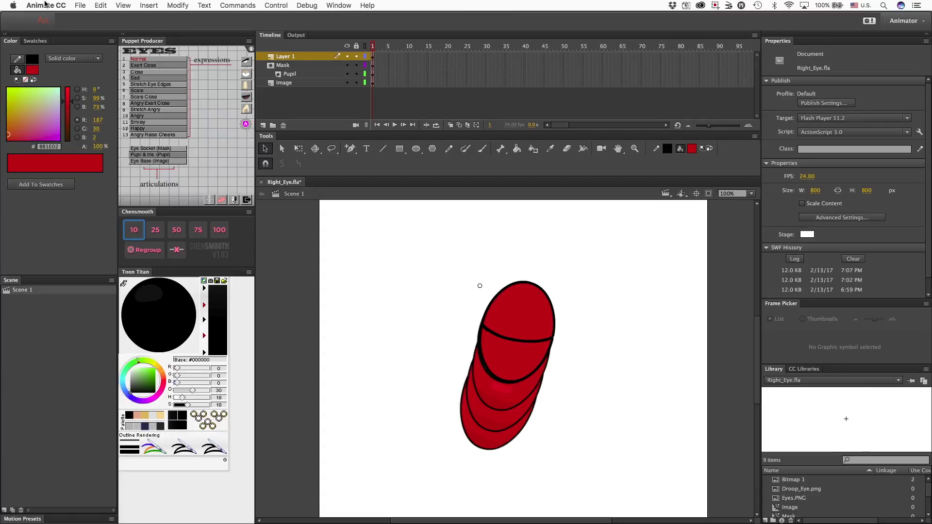
Export the closed eye as an SWF movie named Right_Eye Closed on the Desktop, overwriting the existing file.
{"action": "left_click", "coordinate": [80, 5]}
{"action": "mouse_move", "coordinate": [137, 143]}
{"action": "left_click", "coordinate": [221, 159]}
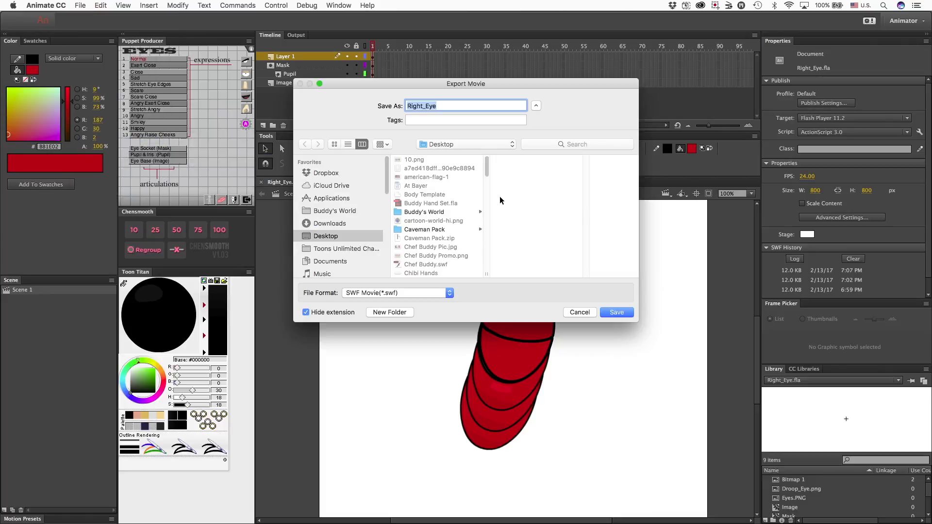
{"action": "left_click", "coordinate": [457, 103]}
{"action": "key", "text": "Return"}
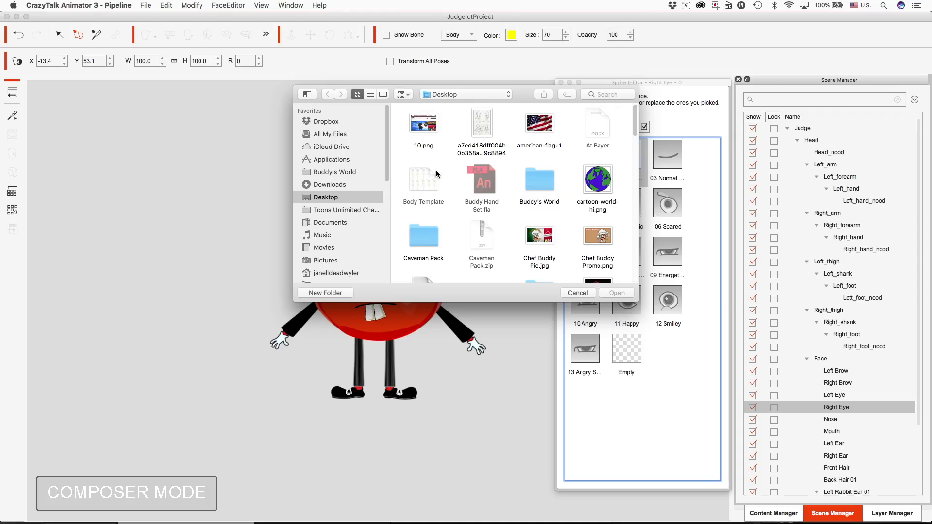
In CrazyTalk Animator 3, load Right_Eye Closed.swf into the right eye's 02 Tight Close sprite and return to Stage Mode.
{"action": "scroll", "coordinate": [465, 165], "scroll_direction": "down", "scroll_amount": 10}
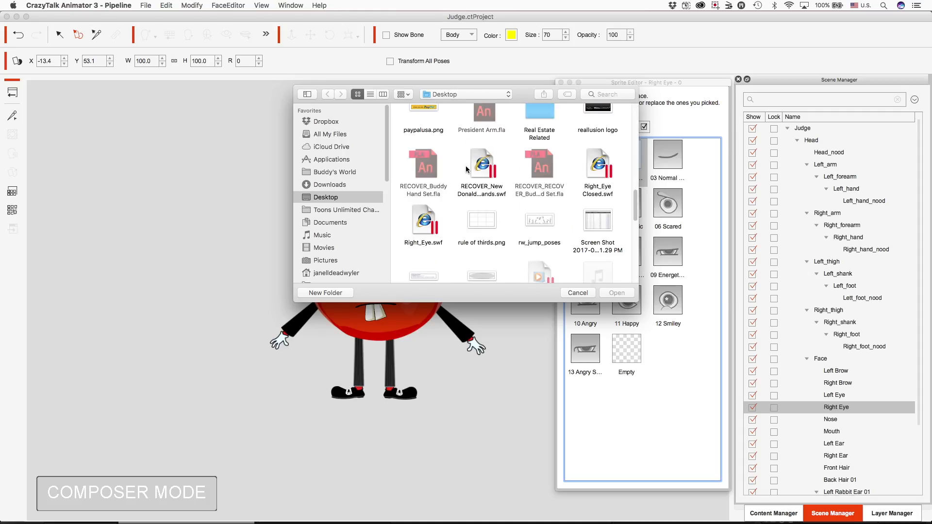
{"action": "double_click", "coordinate": [605, 162]}
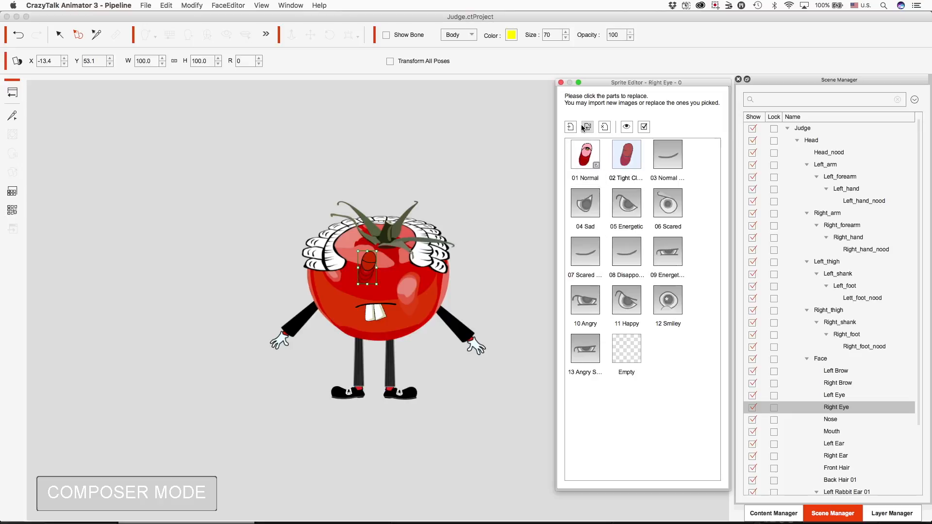
{"action": "left_click", "coordinate": [561, 83]}
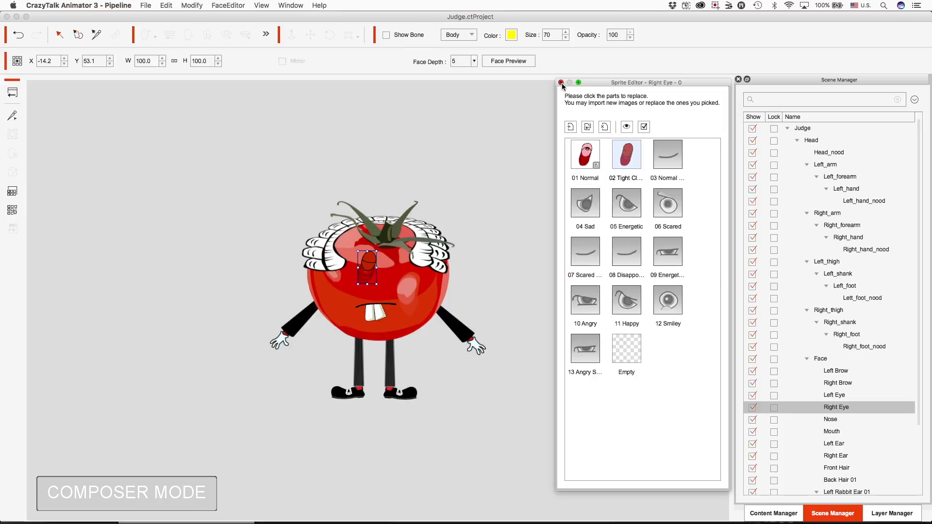
{"action": "left_click", "coordinate": [10, 96]}
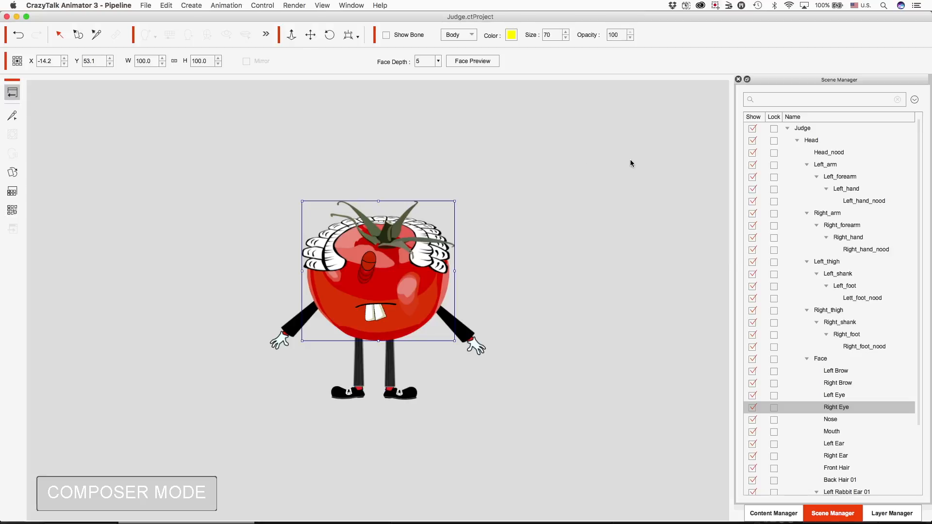
Preview the right eye's 02 Tight Close and 01 Normal sprites on the character, closing the Sprite Editor when done.
{"action": "left_click", "coordinate": [627, 293]}
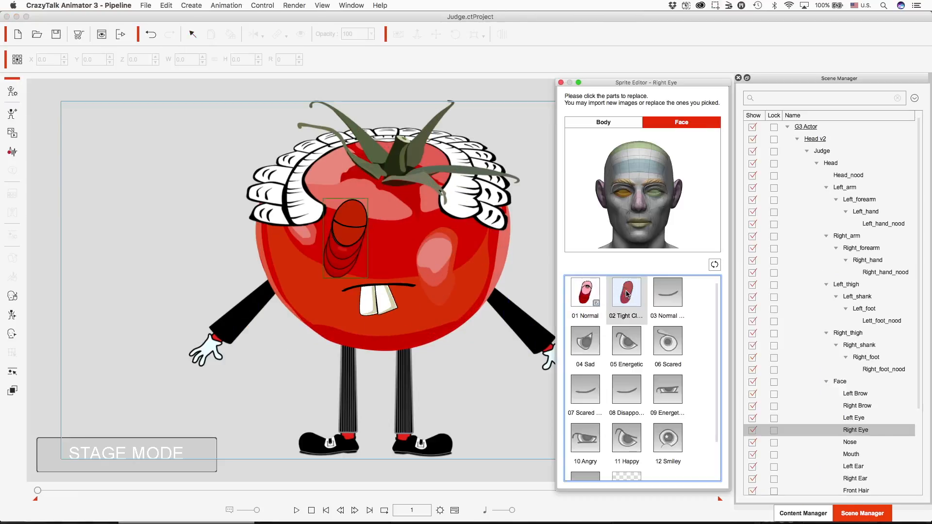
{"action": "left_click", "coordinate": [596, 290]}
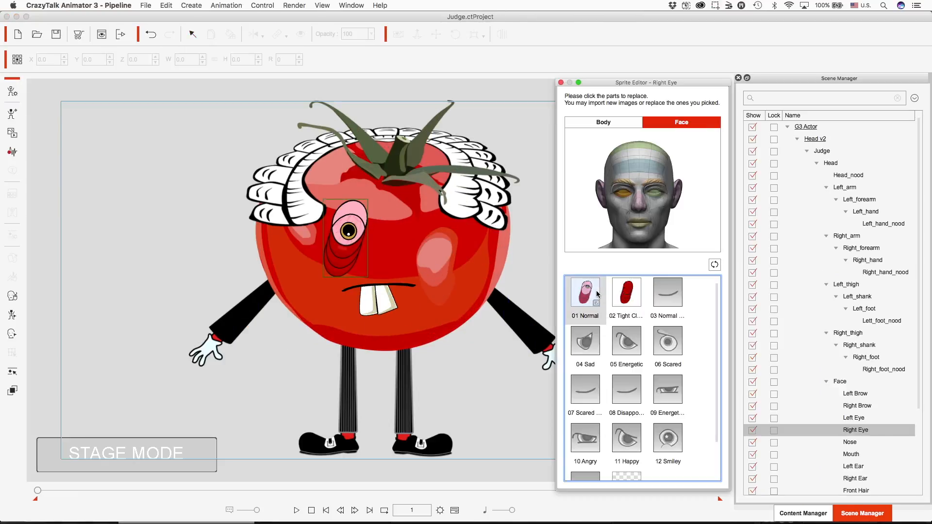
{"action": "left_click", "coordinate": [561, 83]}
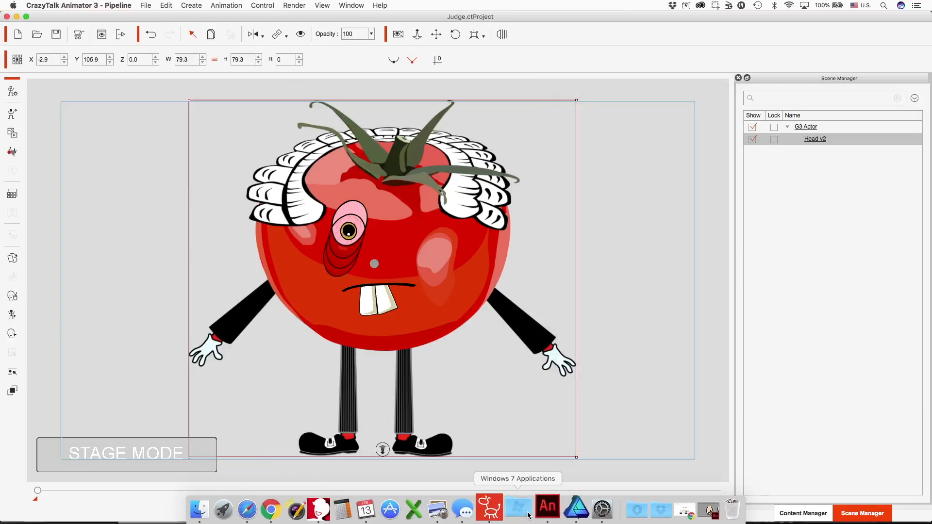
Switch to Animate CC, open New Donald Trump.fla and bring the character's face into close view.
{"action": "left_click", "coordinate": [539, 514]}
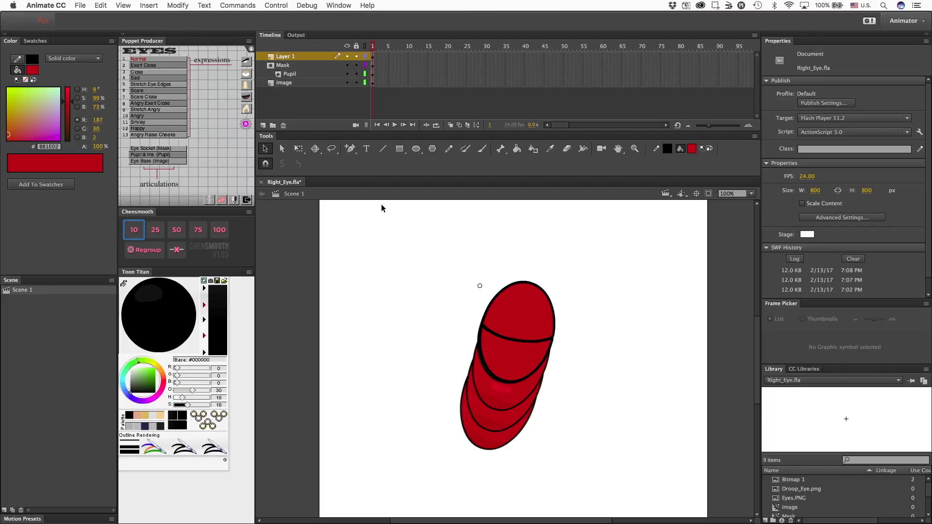
{"action": "key", "text": "super+Tab"}
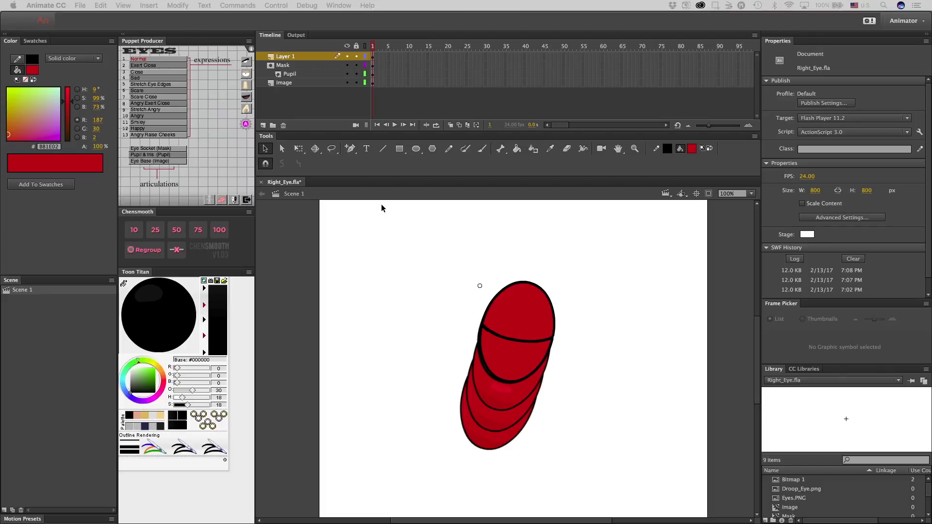
{"action": "key", "text": "Return"}
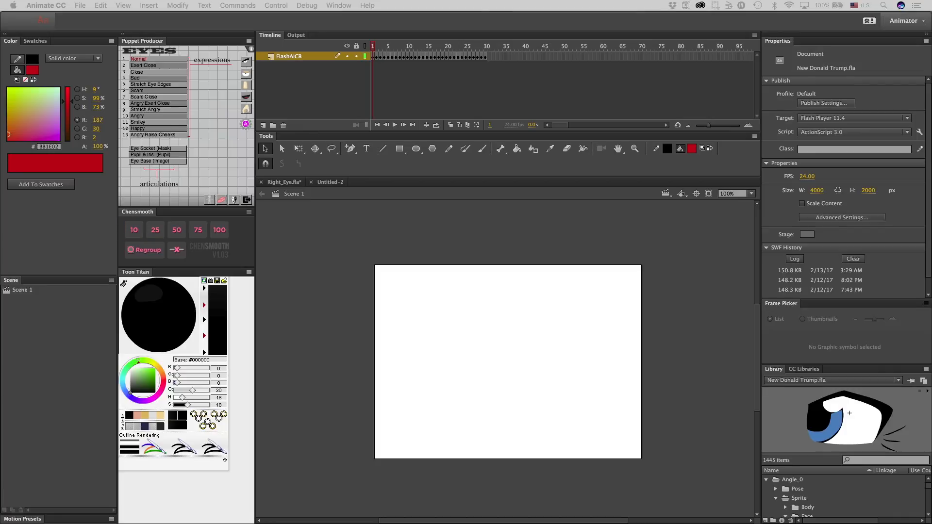
{"action": "left_click_drag", "start_coordinate": [221, 180], "coordinate": [358, 29]}
{"action": "left_click_drag", "start_coordinate": [358, 112], "coordinate": [436, 183]}
{"action": "double_click", "coordinate": [376, 359]}
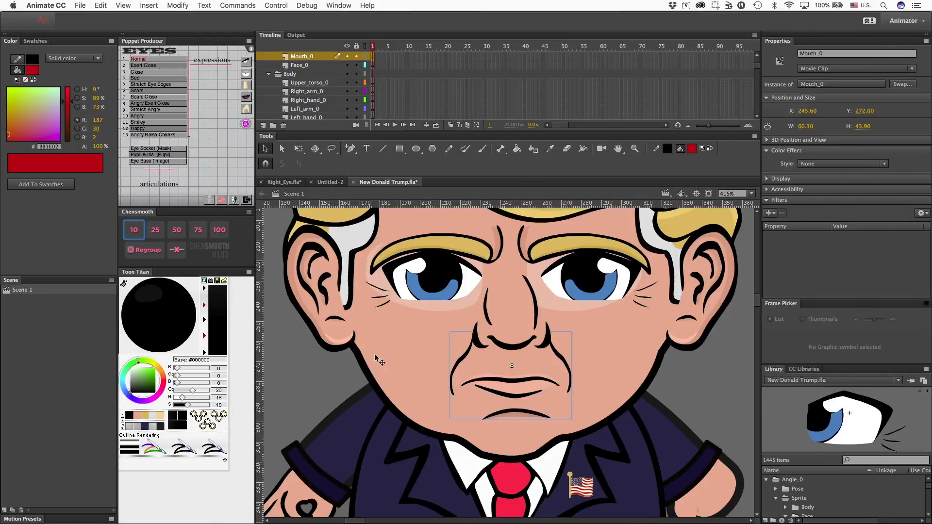
Open the Left_eye_0 clip and examine its expression frames from frame 1.
{"action": "left_click", "coordinate": [578, 277]}
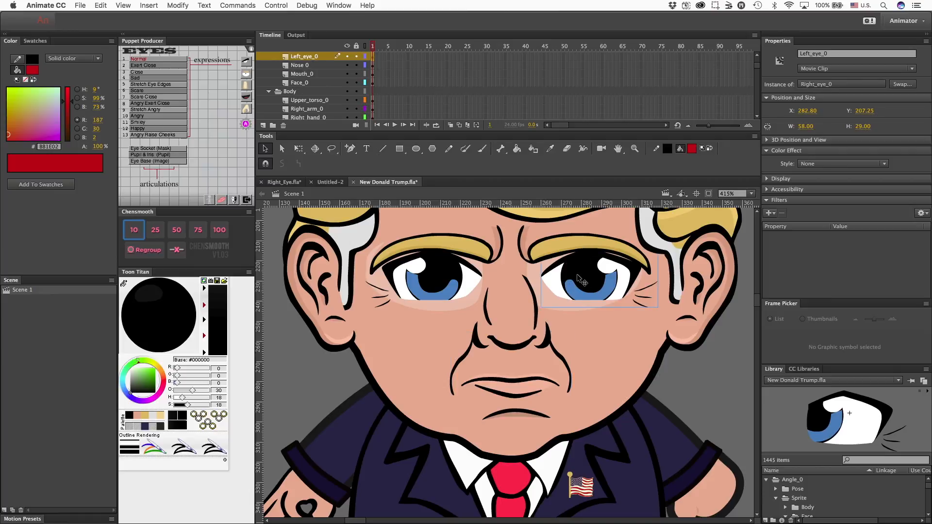
{"action": "double_click", "coordinate": [596, 290]}
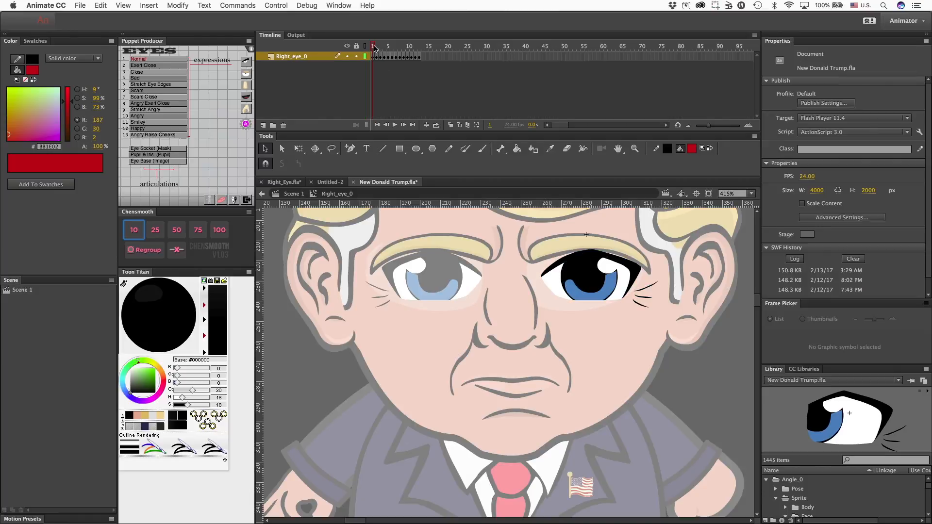
{"action": "mouse_move", "coordinate": [373, 47]}
{"action": "left_mouse_down"}
{"action": "mouse_move", "coordinate": [429, 52]}
{"action": "mouse_move", "coordinate": [366, 58]}
{"action": "left_mouse_up"}
{"action": "double_click", "coordinate": [622, 337]}
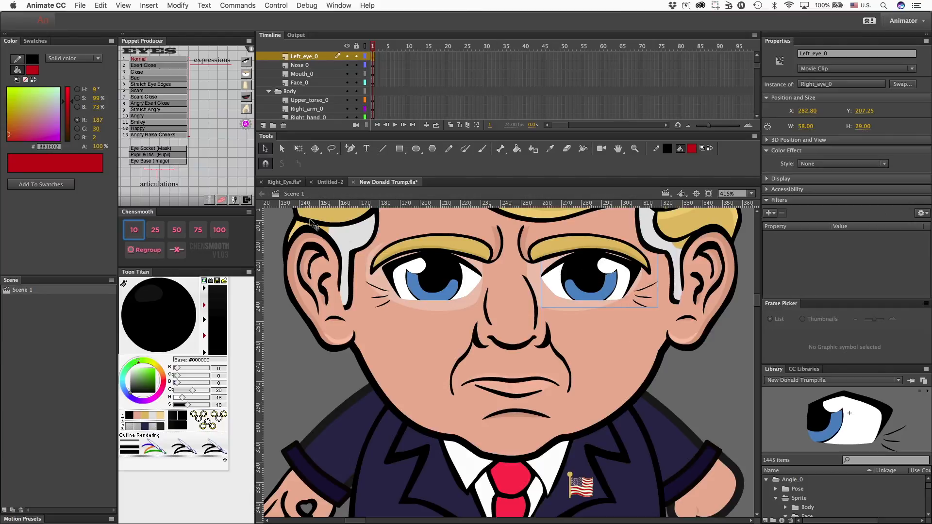
{"action": "double_click", "coordinate": [583, 290]}
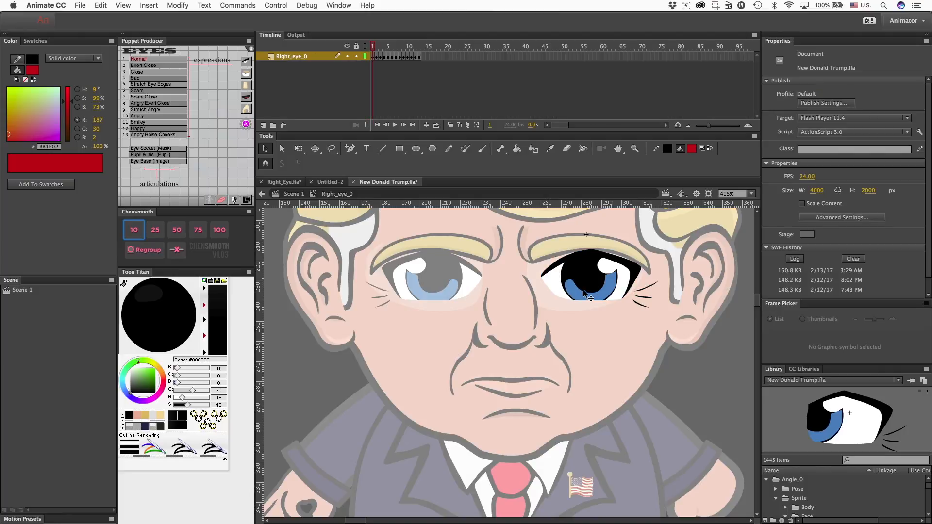
{"action": "mouse_move", "coordinate": [372, 48]}
{"action": "left_mouse_down"}
{"action": "mouse_move", "coordinate": [418, 46]}
{"action": "mouse_move", "coordinate": [370, 48]}
{"action": "left_mouse_up"}
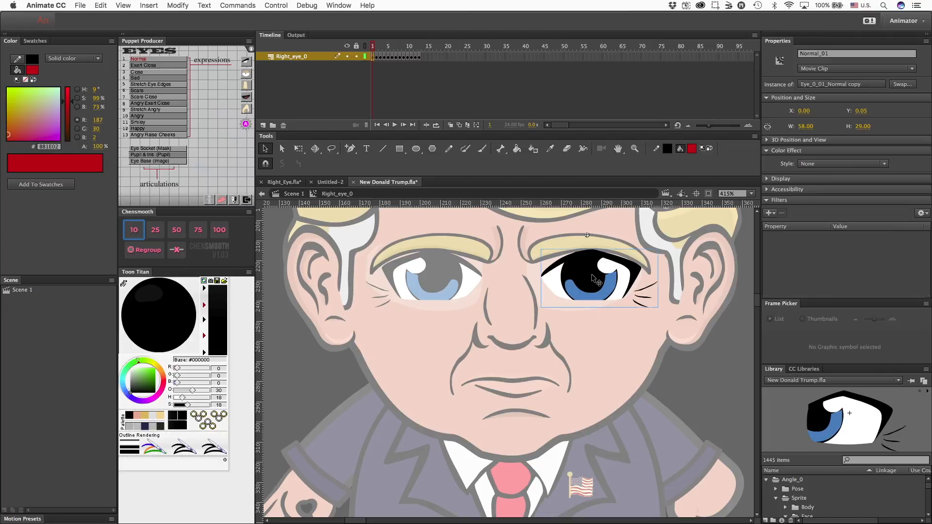
Open the Normal_01 eye clip, lock its Pupil layer and select the eye's Image clip.
{"action": "double_click", "coordinate": [598, 317]}
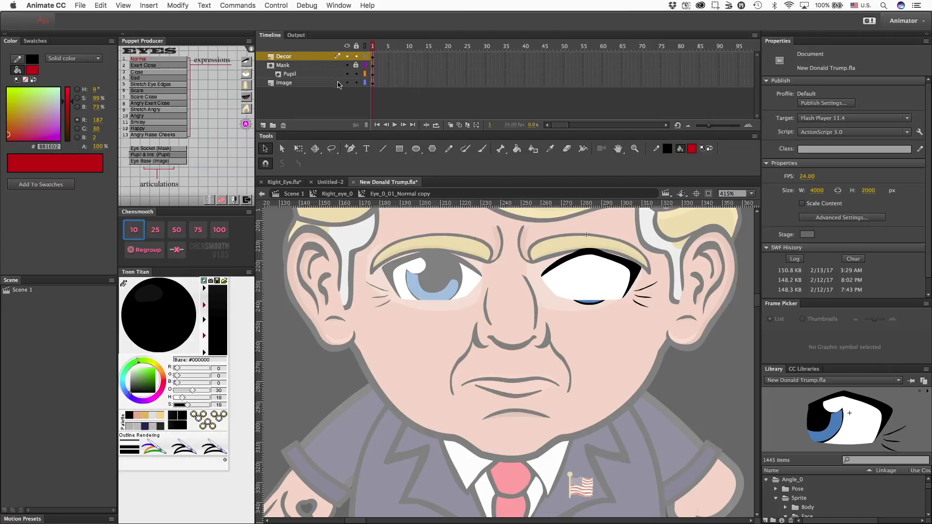
{"action": "left_click", "coordinate": [356, 74]}
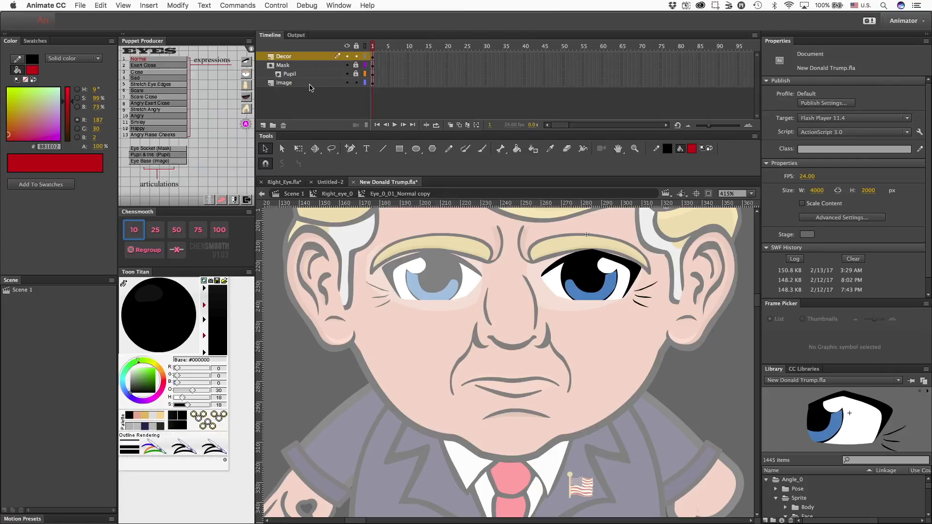
{"action": "left_click", "coordinate": [598, 294]}
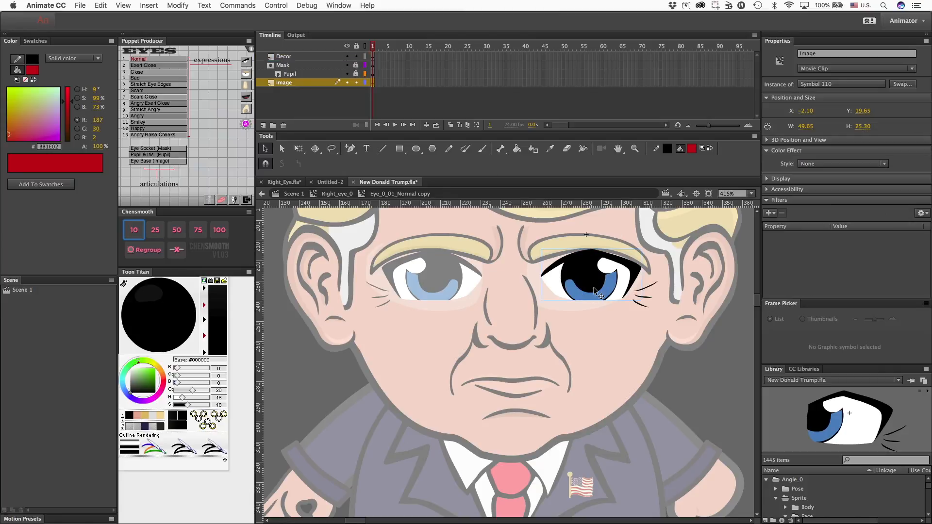